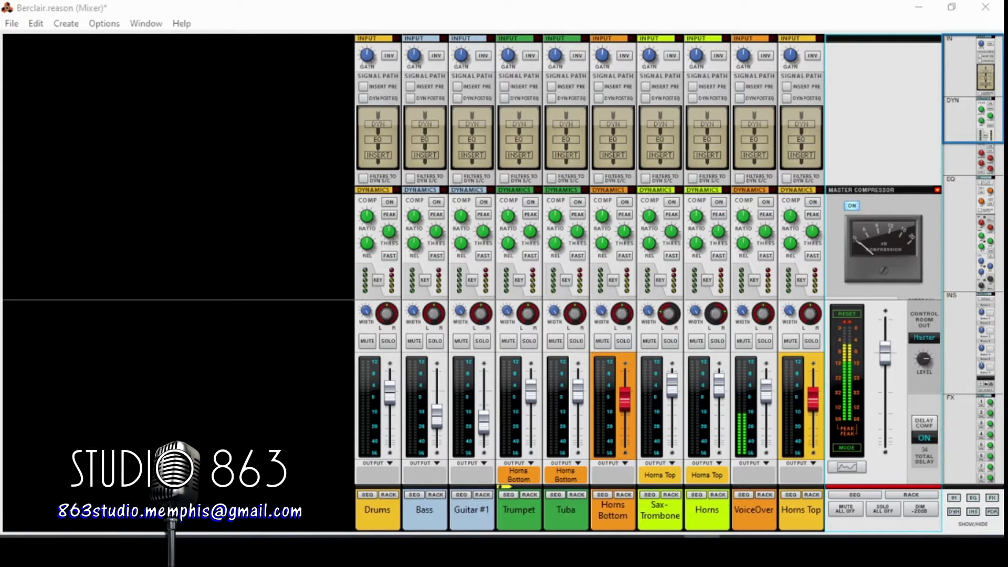
Step: Show the Contour Wah pedalboard, rock the wah through its range, then view the '59 Bassman amp
scroll(588, 168, "down", 3)
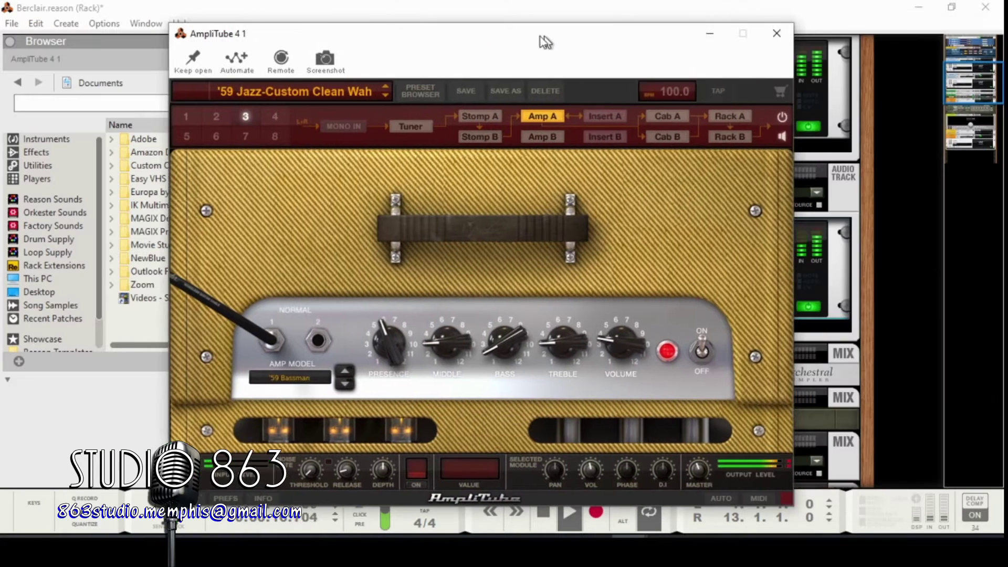
left_click_drag(546, 42, 541, 50)
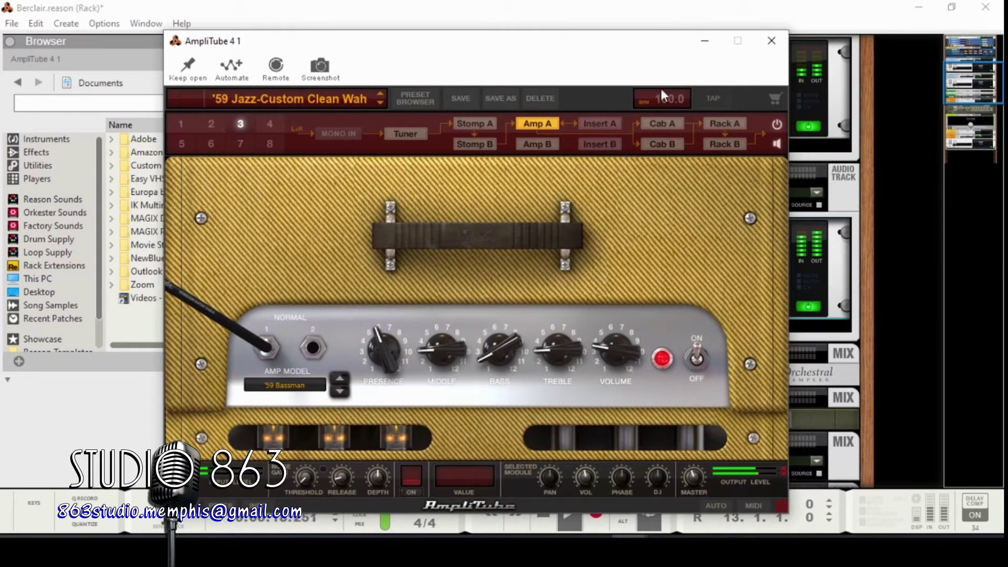
left_click(480, 122)
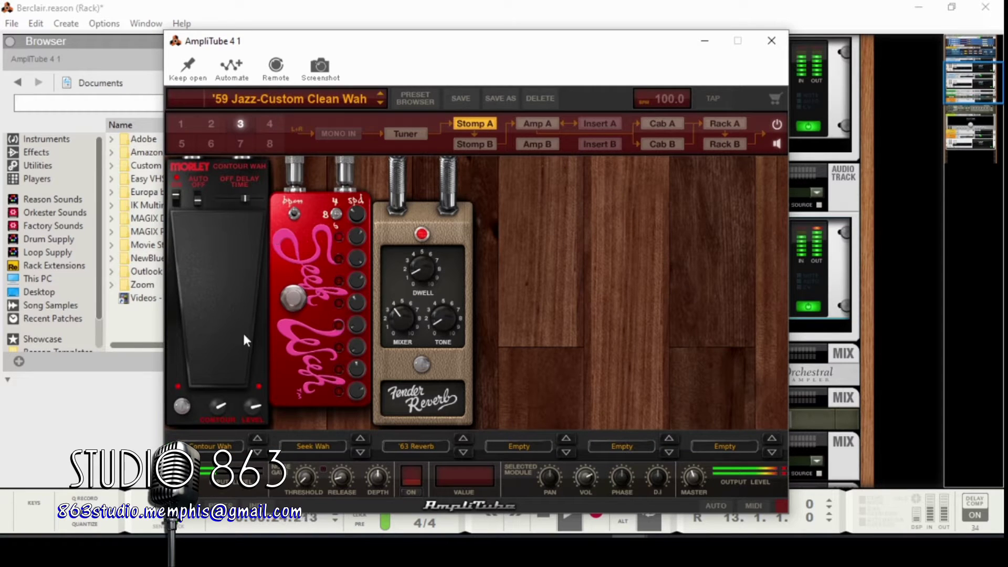
left_click_drag(252, 280, 270, 237)
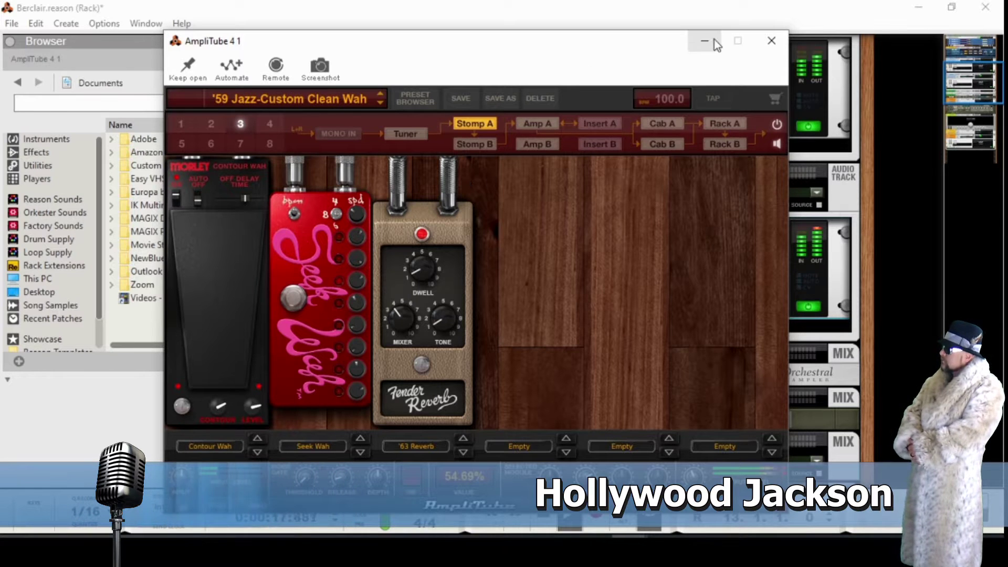
left_click_drag(623, 49, 732, 46)
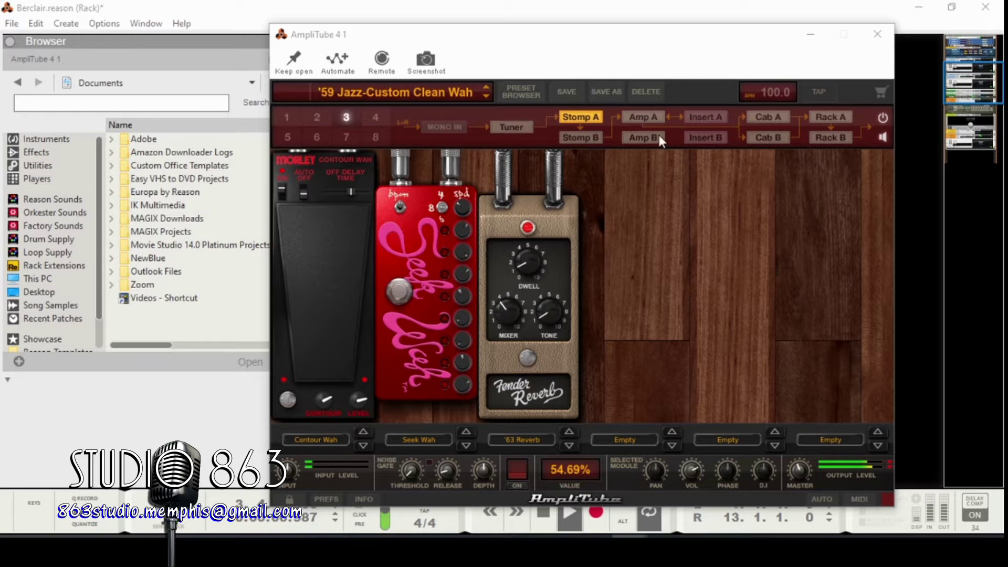
left_click(648, 116)
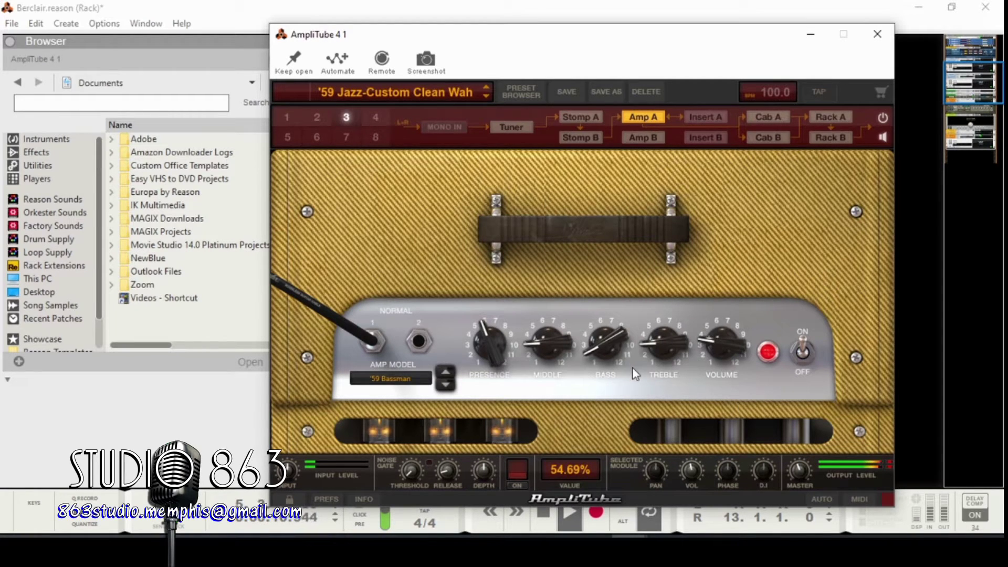
Step: Switch the rig's cabinet to the 4x12 Closed J120
left_click(779, 116)
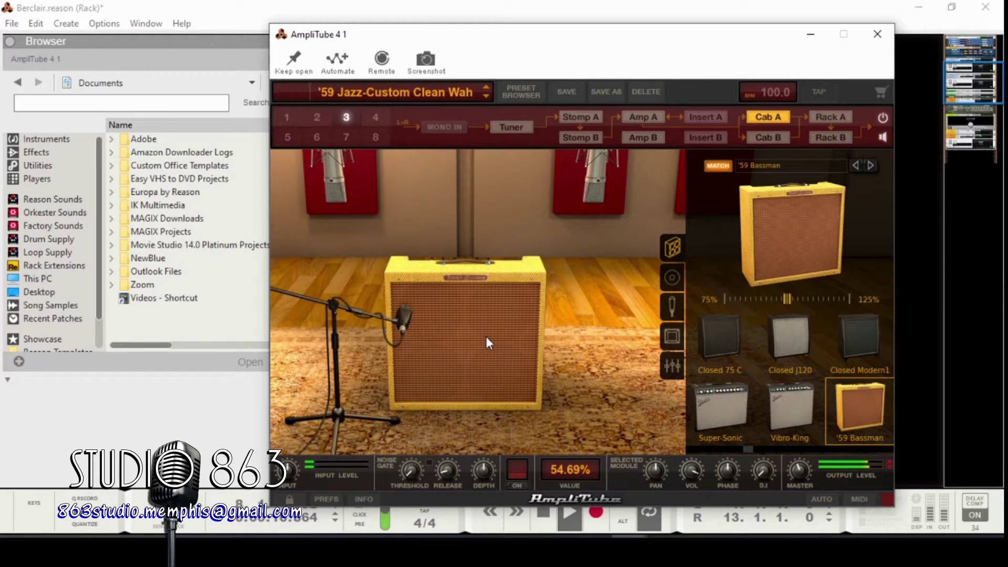
left_click(792, 336)
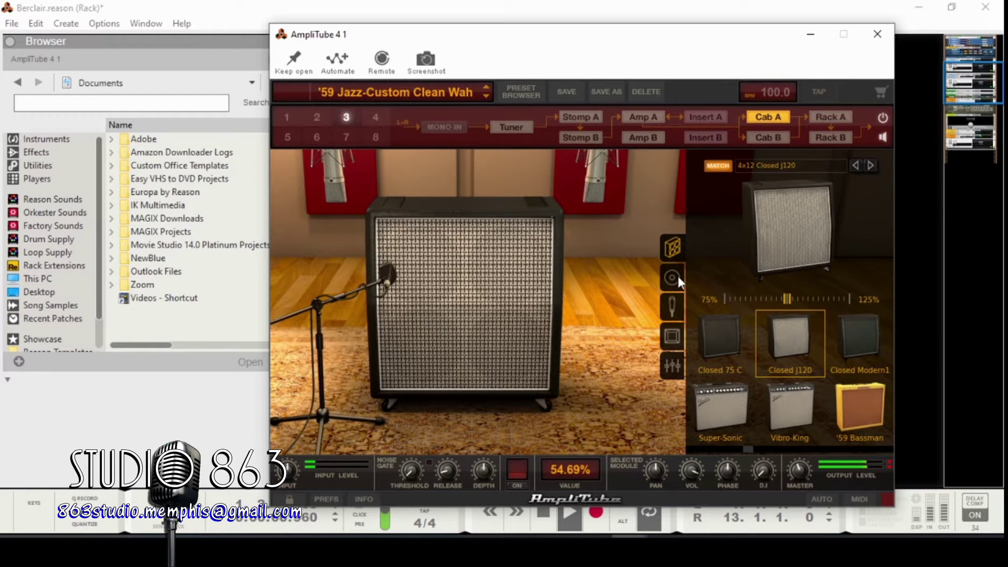
left_click(676, 276)
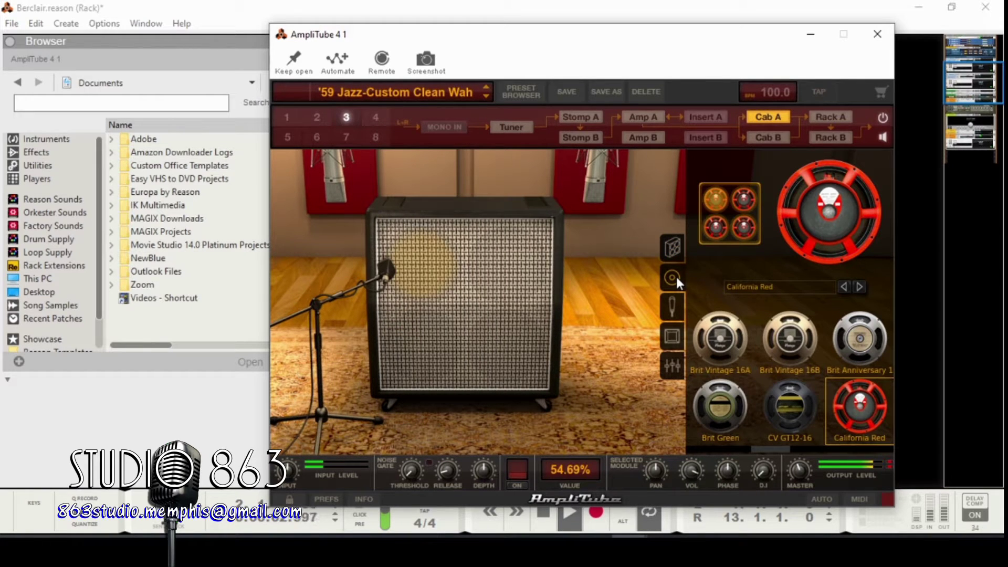
left_click(676, 276)
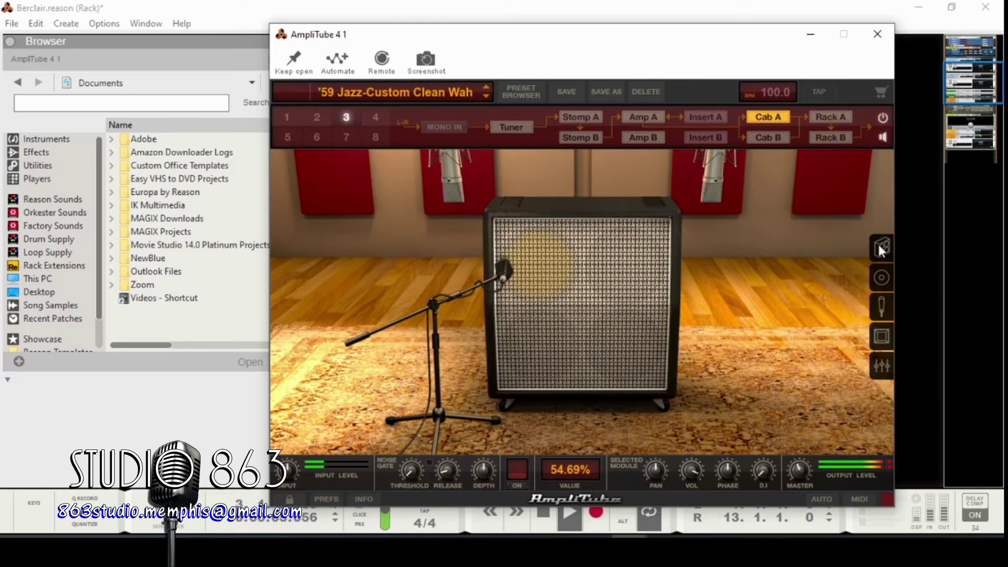
left_click(880, 248)
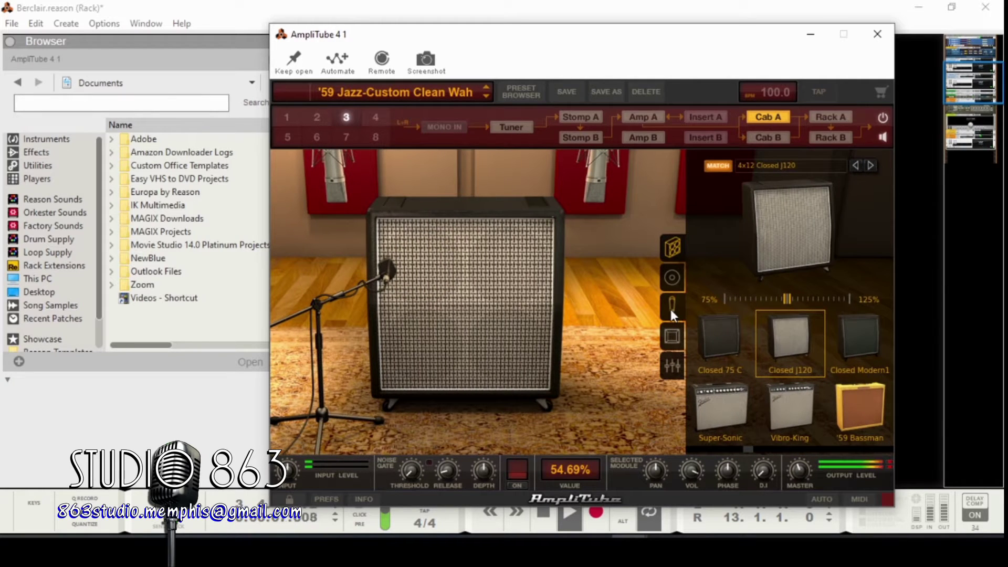
Step: Mic the cabinet with a Dynamic 20 and shift the mic toward the speaker centre
left_click(670, 310)
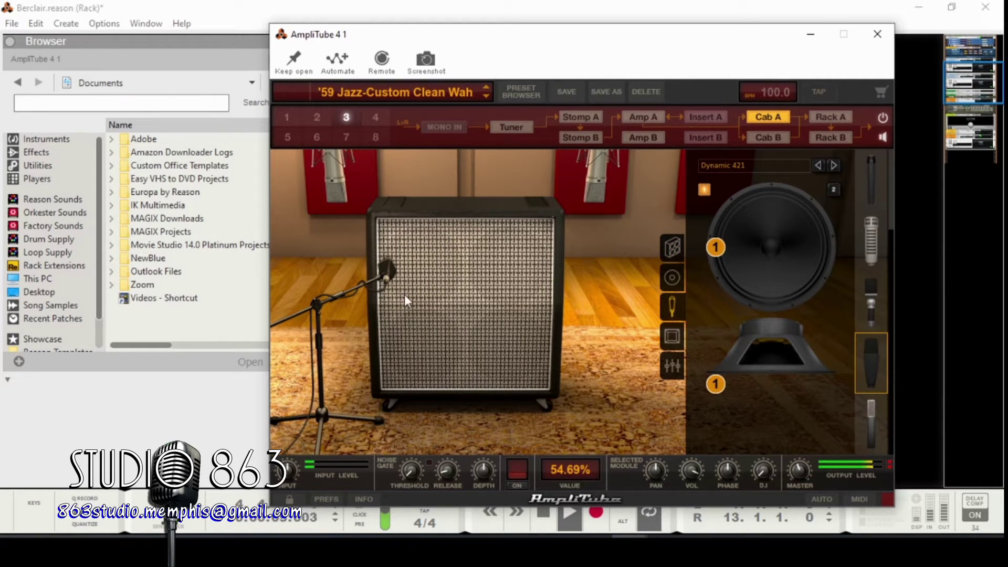
left_click(869, 242)
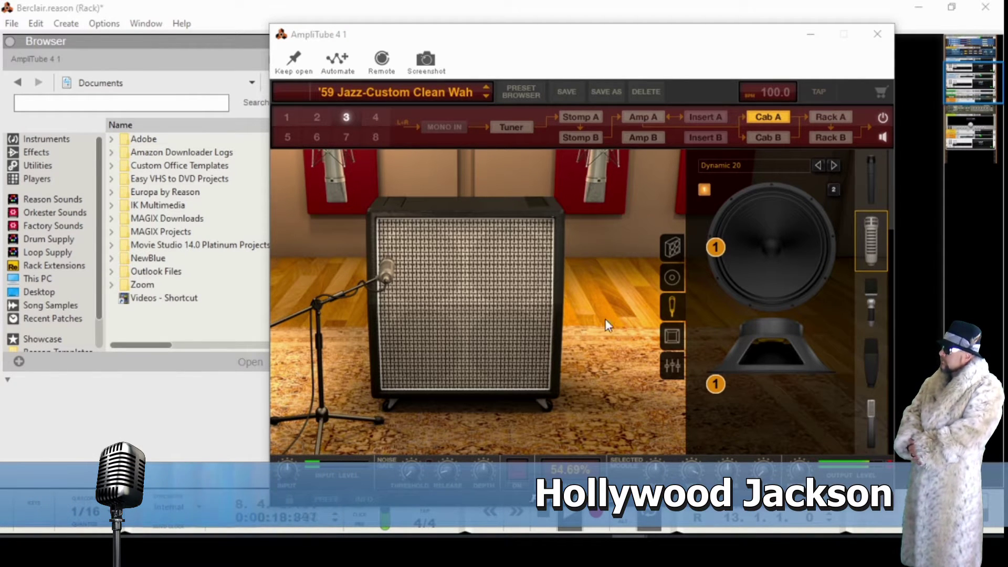
left_click(370, 277)
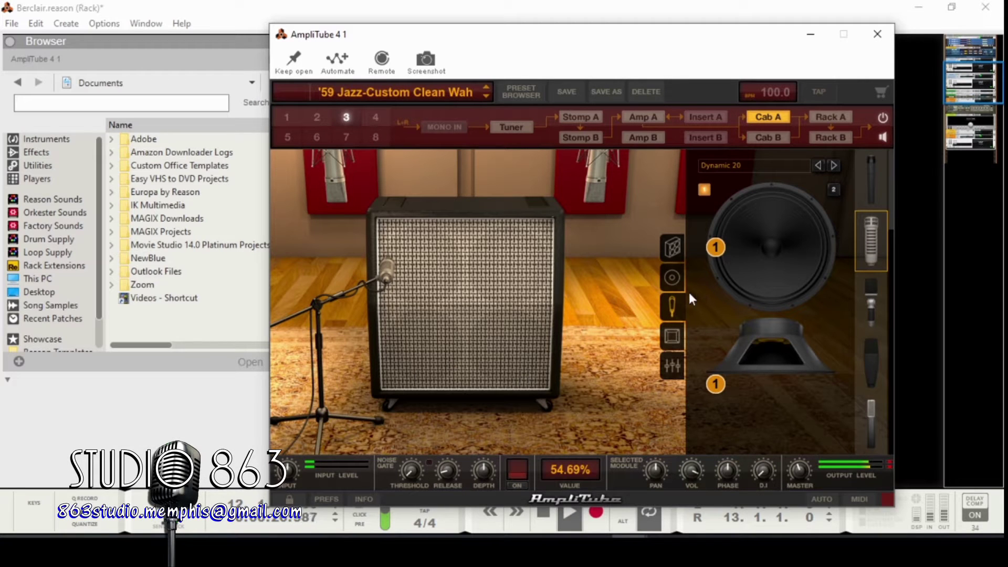
mouse_move(721, 392)
left_mouse_down()
mouse_move(795, 382)
mouse_move(812, 393)
mouse_move(815, 455)
mouse_move(807, 411)
mouse_move(751, 398)
left_mouse_up()
Step: Search the presets for 'clean' and load 03 - My Antidote (Clean)
left_click(532, 91)
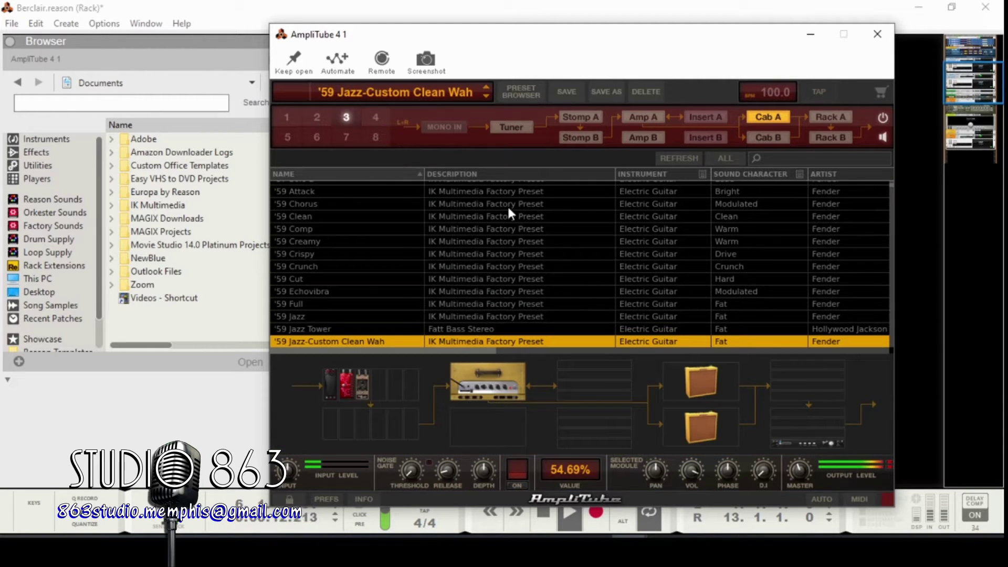
left_click(782, 159)
key("Return")
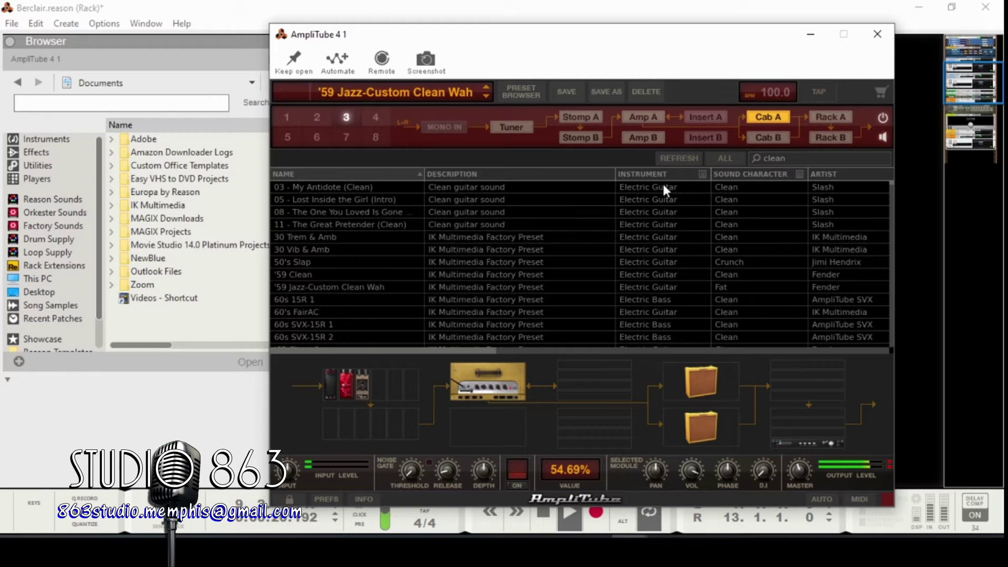
left_click(630, 189)
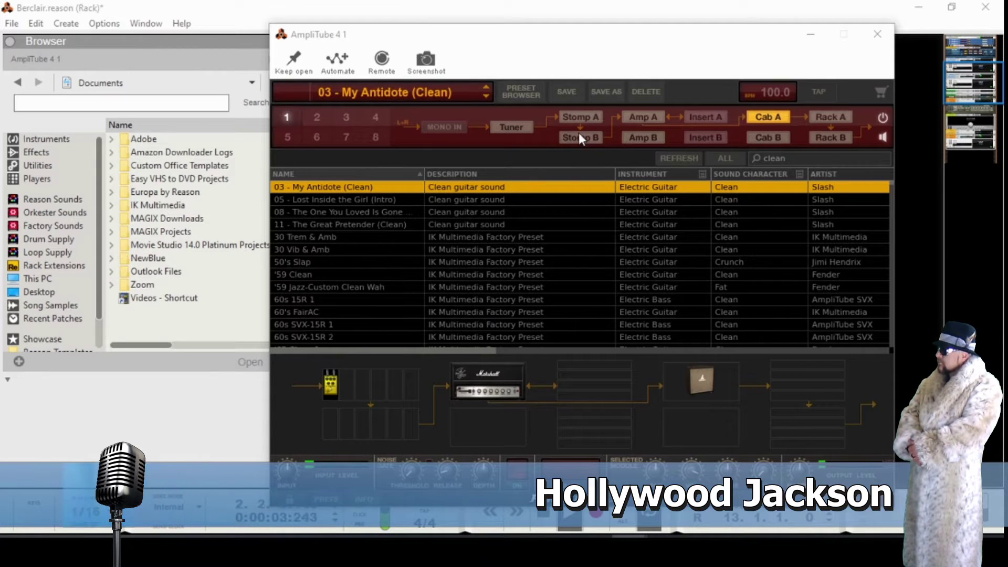
Step: Inspect the preset's stomp, Marshall amp, insert, cabinet and rack modules, ending on the X-Chorus
left_click(588, 121)
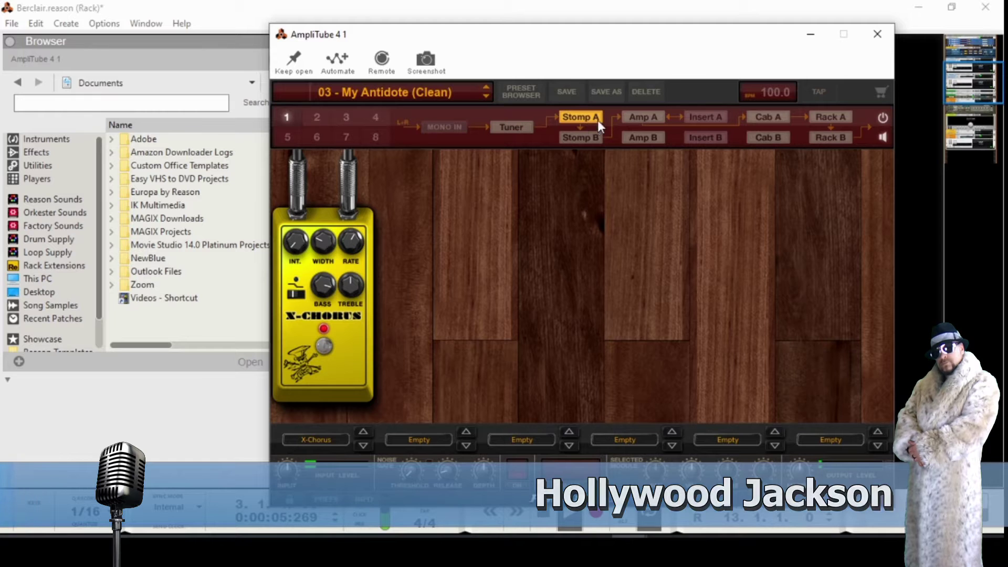
left_click(654, 118)
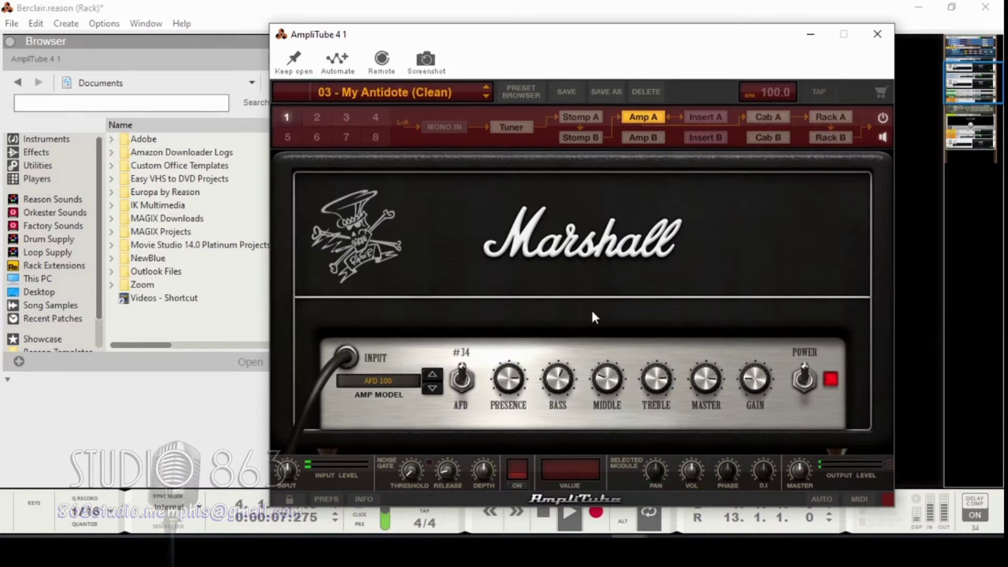
left_click(706, 117)
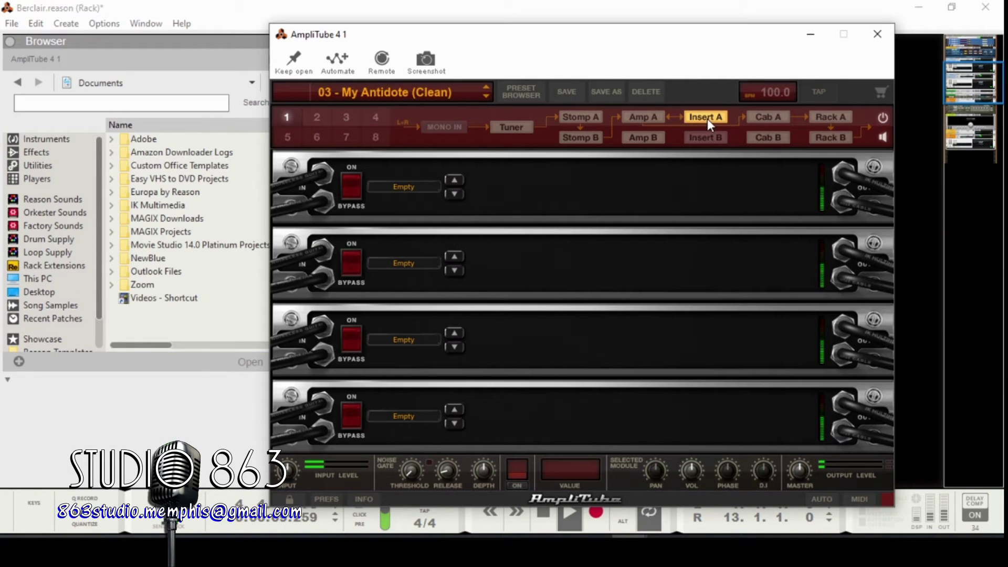
left_click(772, 119)
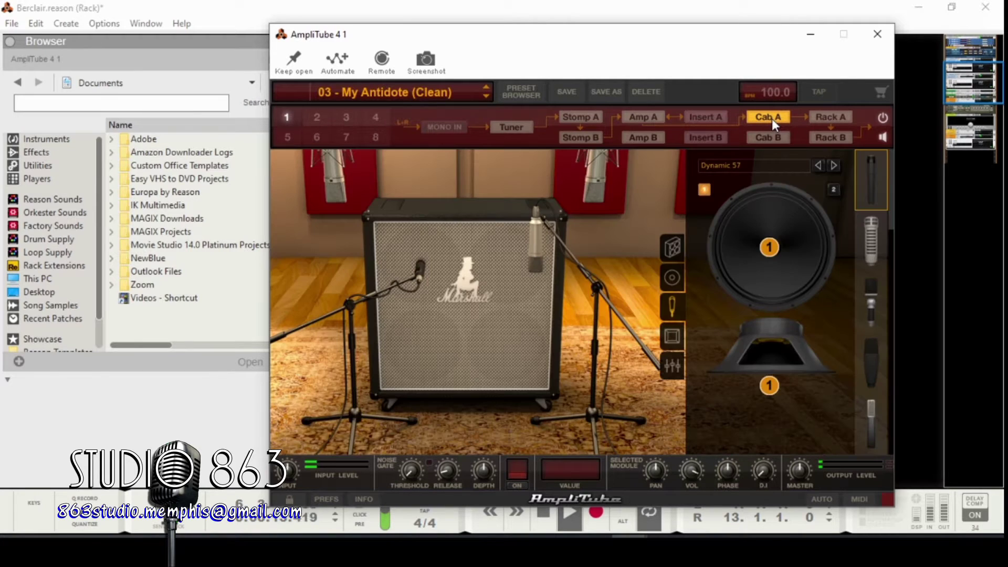
left_click(830, 116)
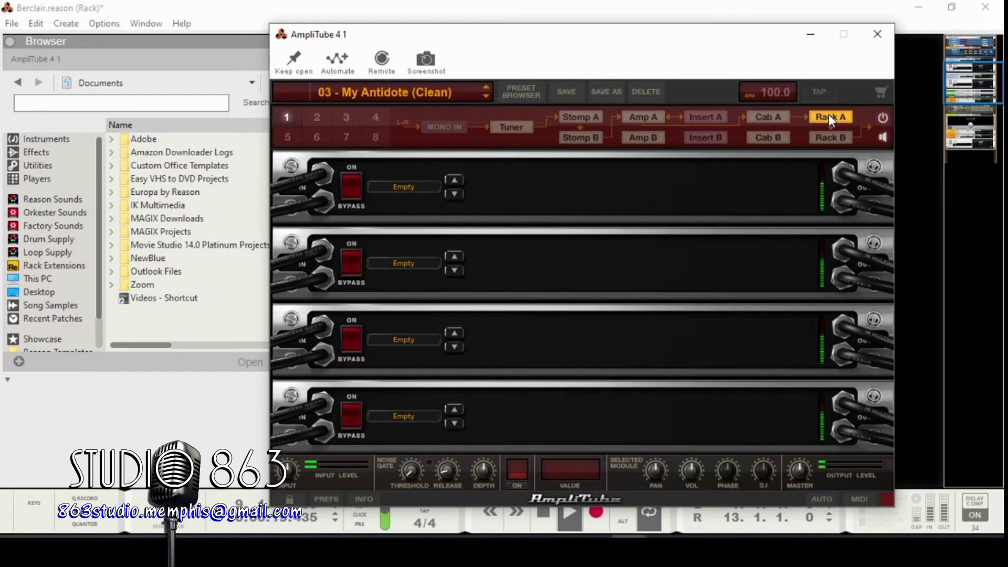
left_click(590, 118)
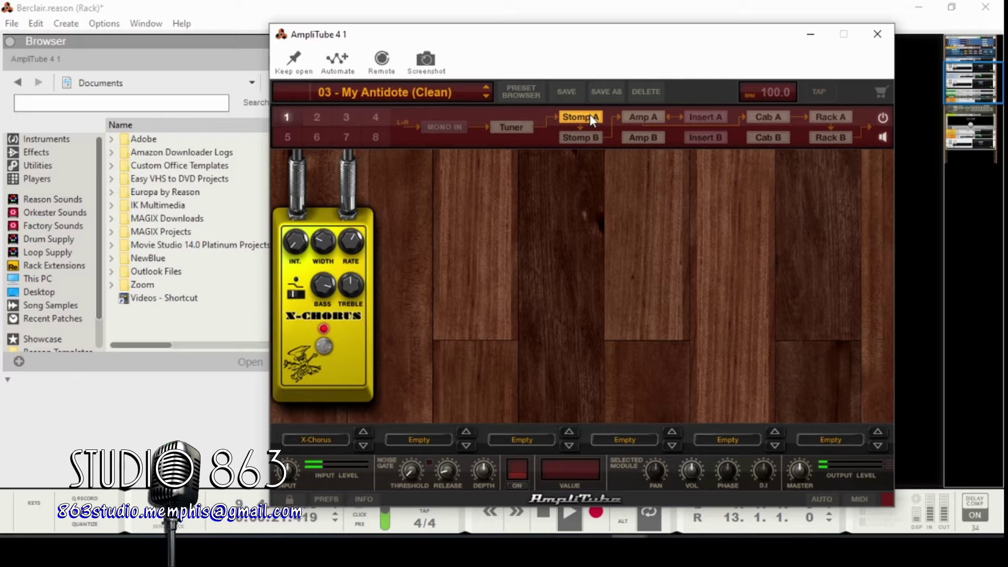
Step: Audition 05 - Lost Inside the Girl, 08, 11, 50's Slap, '59 Clean, '59 Jazz-Custom, then 60s 15R 1
left_click(532, 91)
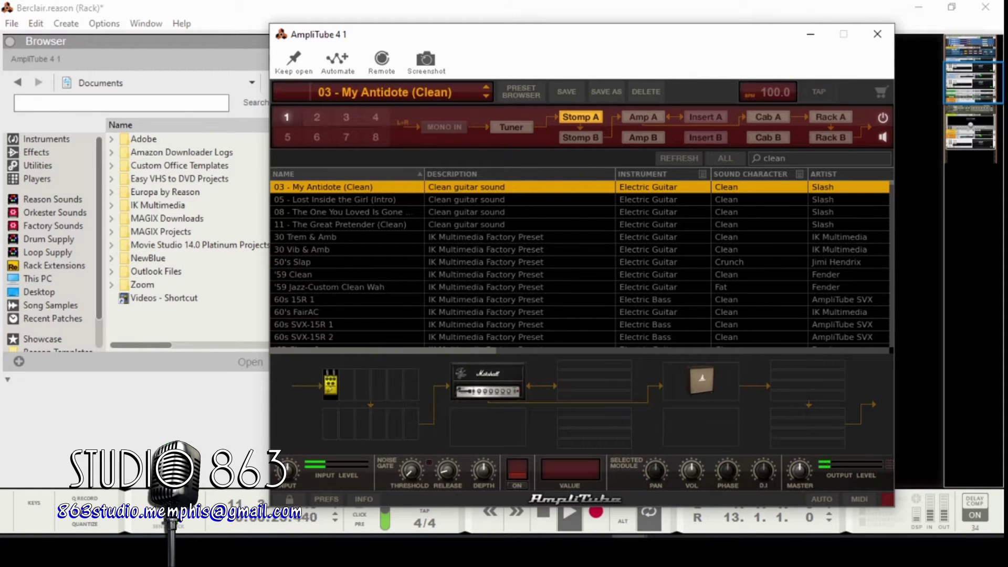
left_click(479, 200)
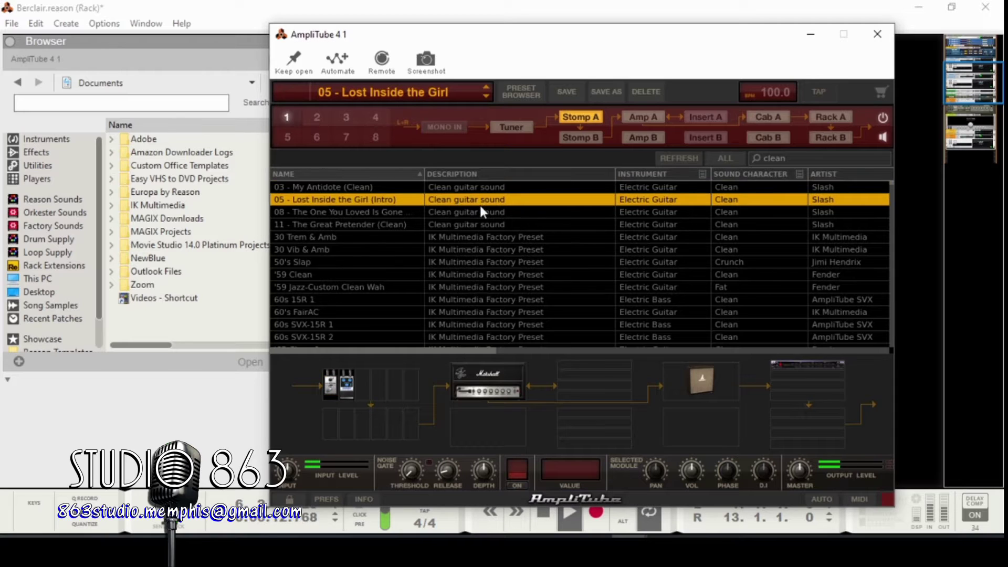
left_click(496, 213)
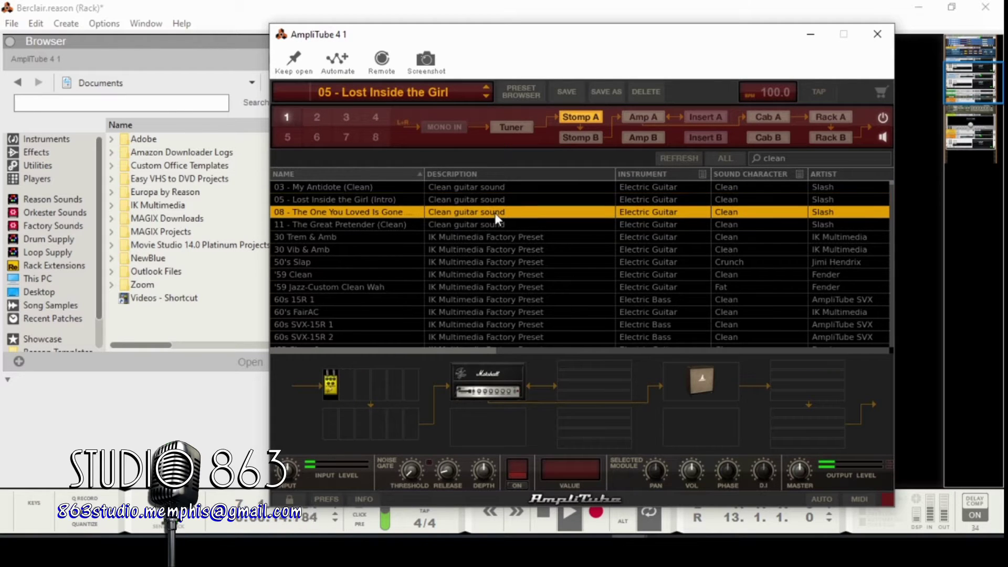
left_click(506, 224)
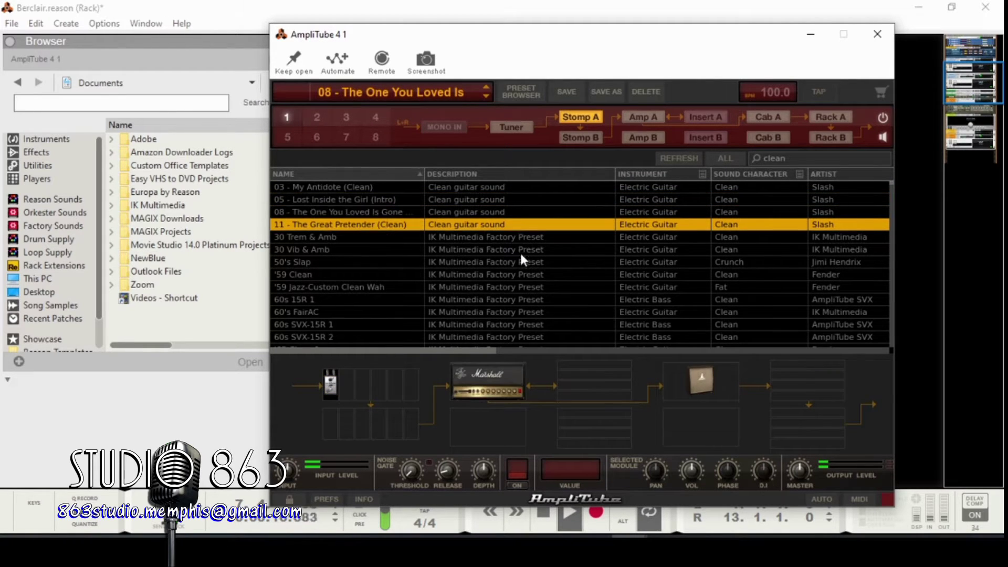
left_click(524, 260)
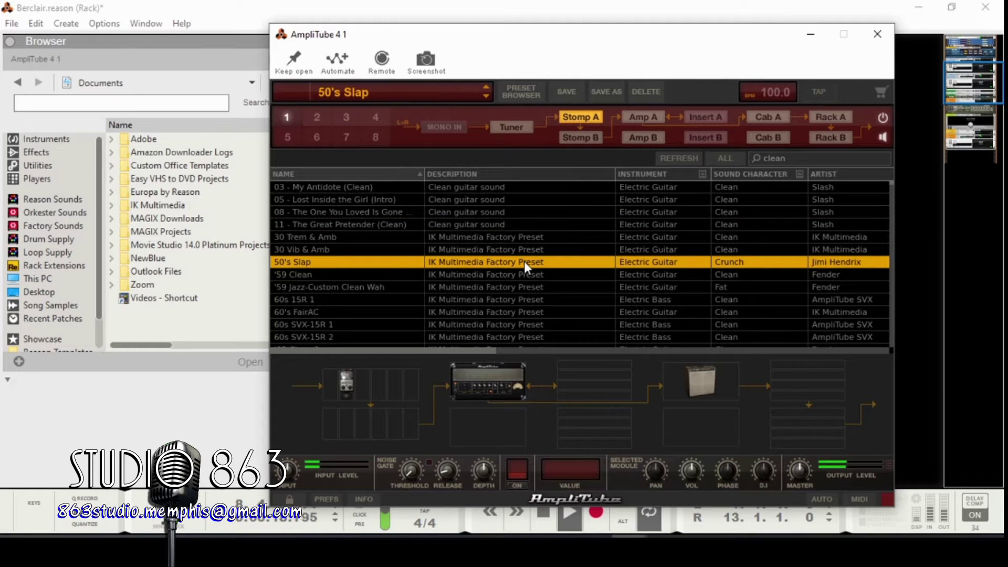
left_click(530, 274)
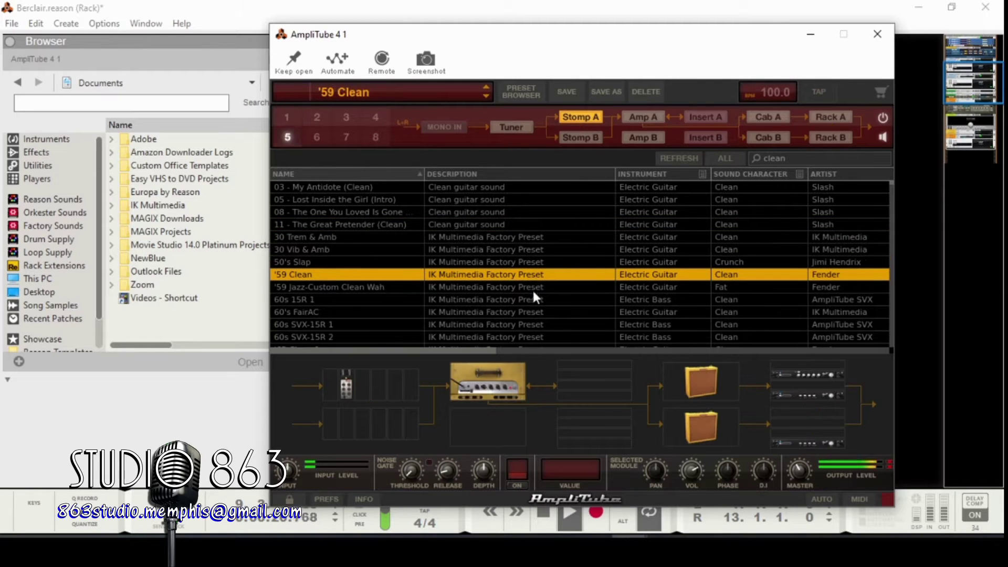
left_click(518, 286)
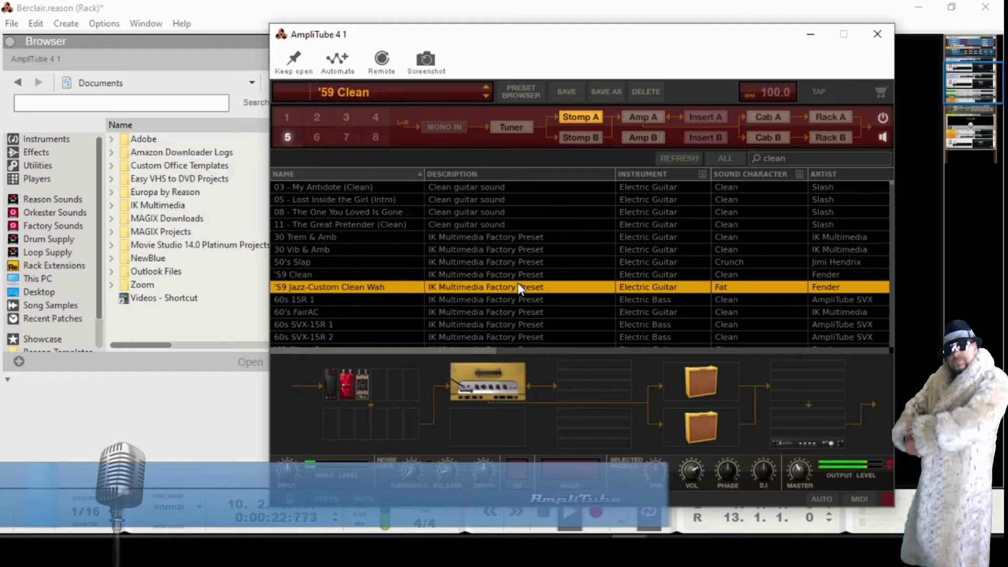
left_click(494, 298)
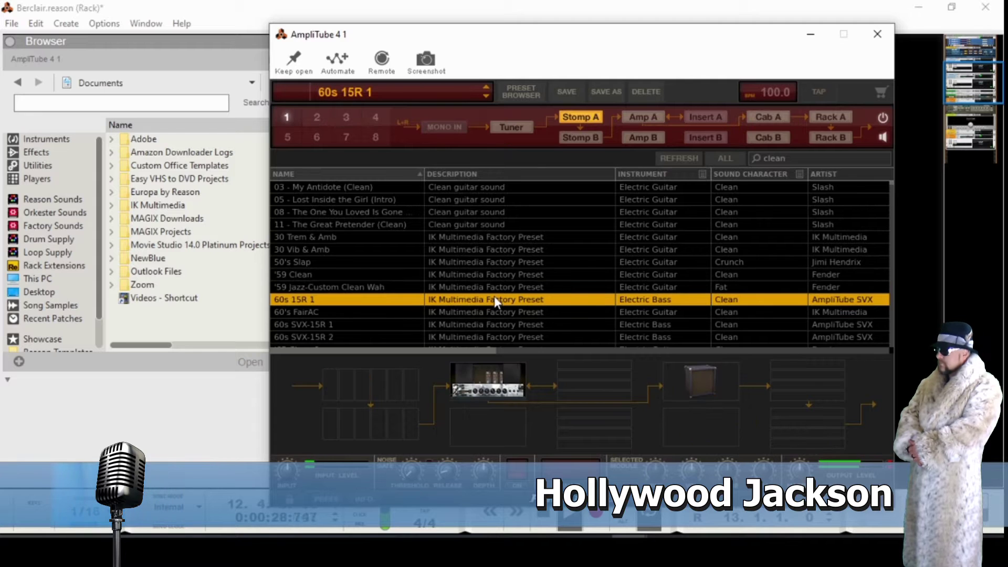
Step: Change the preset search term to 'fender'
left_click(800, 159)
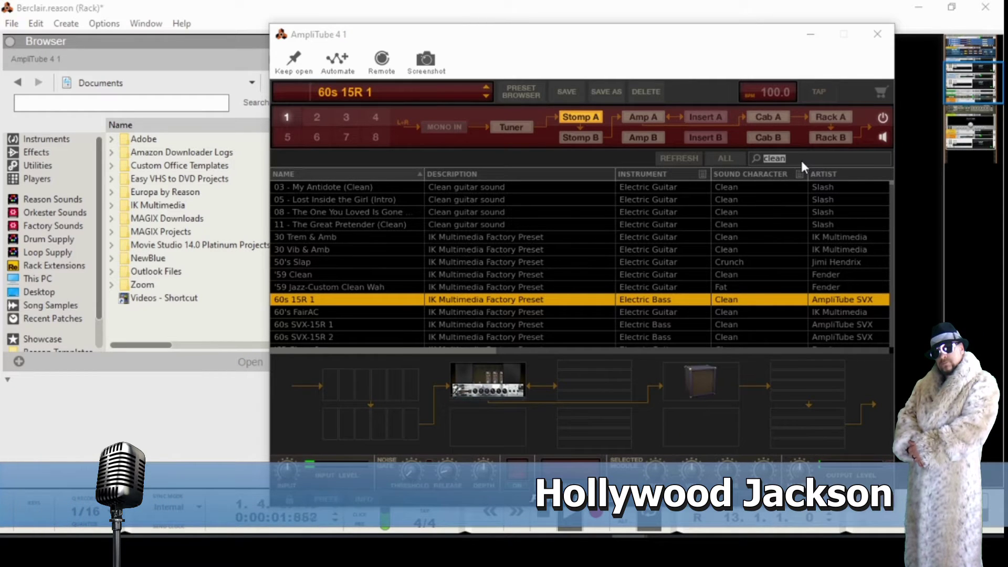
type("fende")
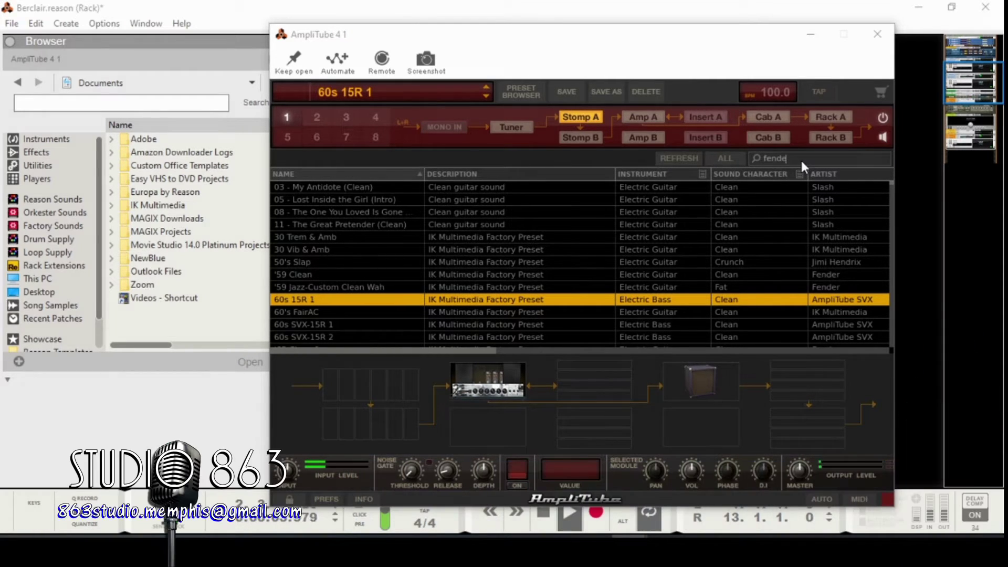
type("r")
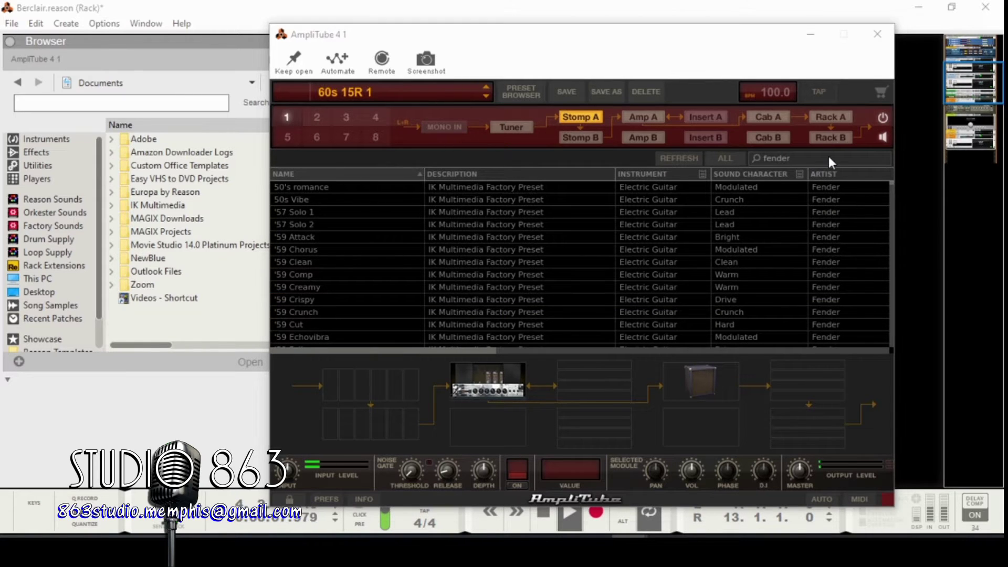
type(" clean")
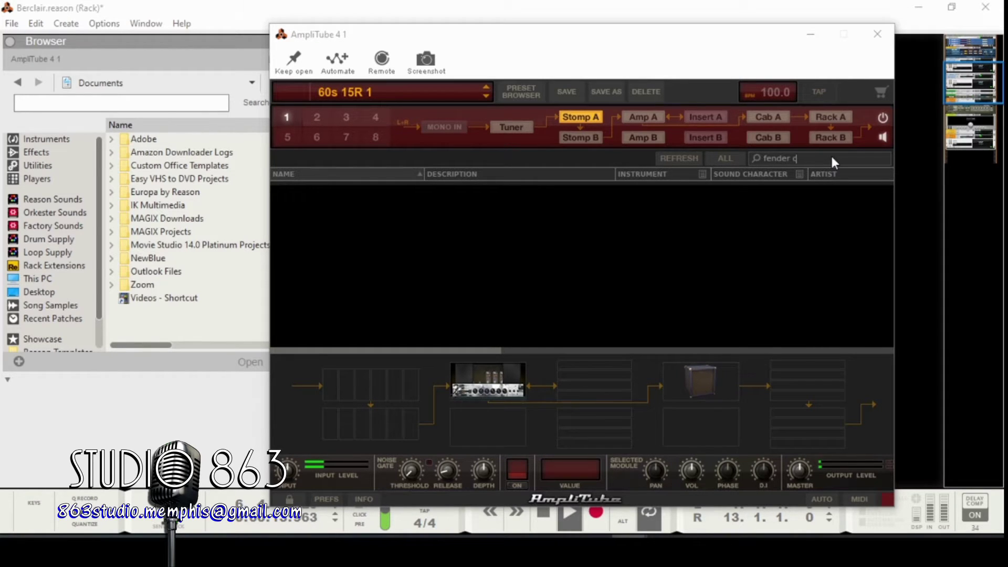
key("BackSpace")
key("BackSpace")
key("BackSpace")
key("BackSpace")
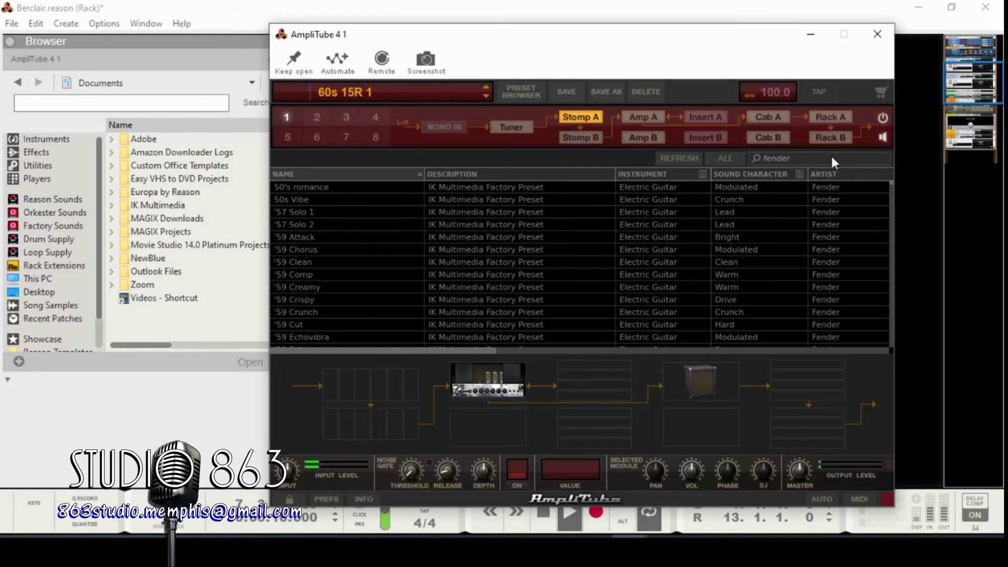
Step: Audition 50's romance, 50s Vibe, '57 Solo 1 and 2, '59 Attack, '59 Clean, settling on '59 Chorus
left_click(505, 187)
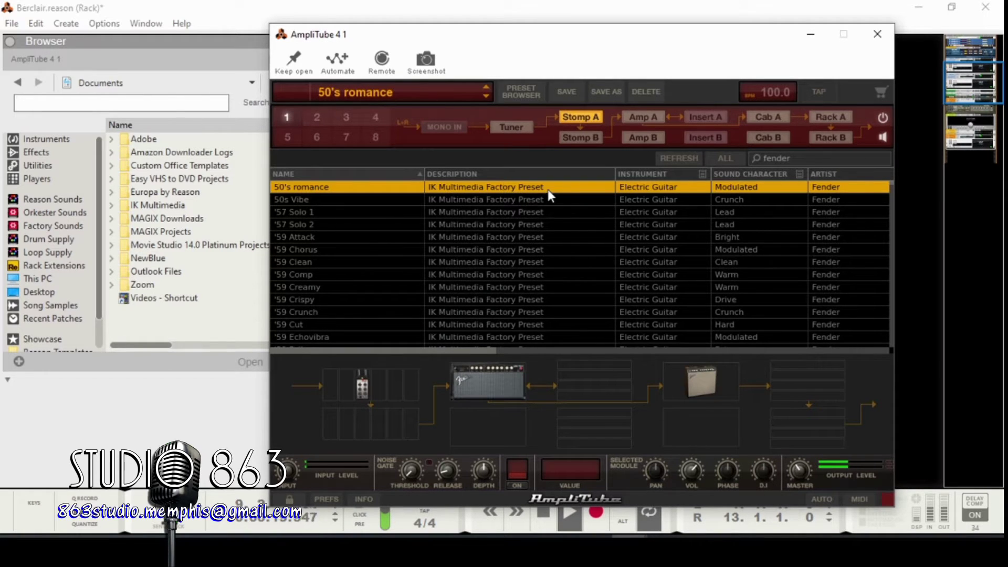
left_click(529, 199)
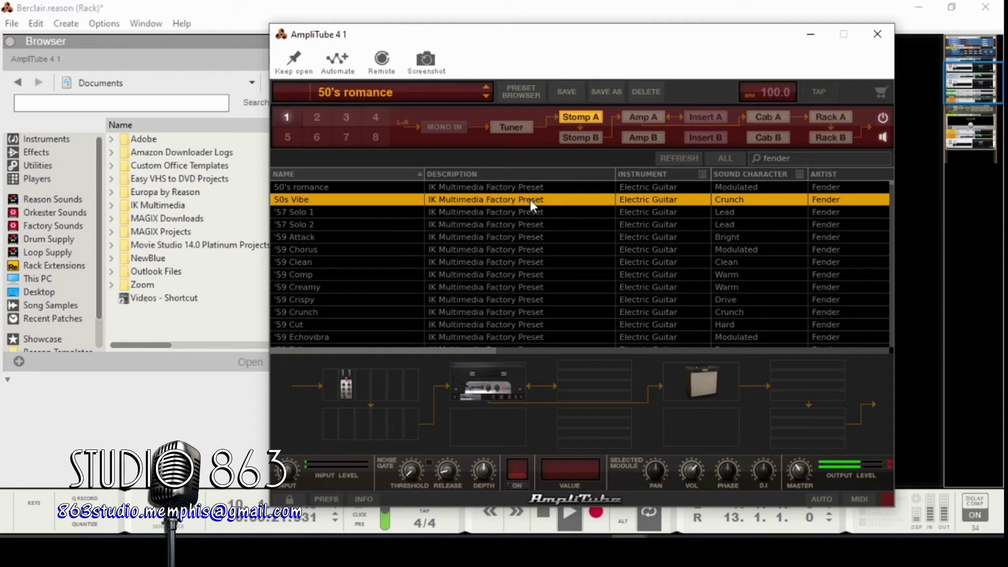
left_click(525, 211)
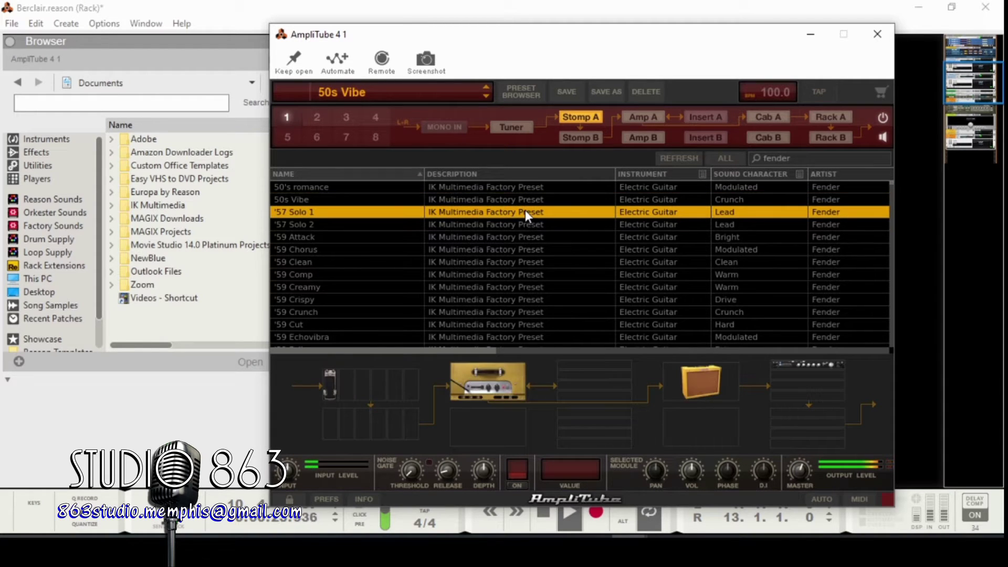
left_click(513, 220)
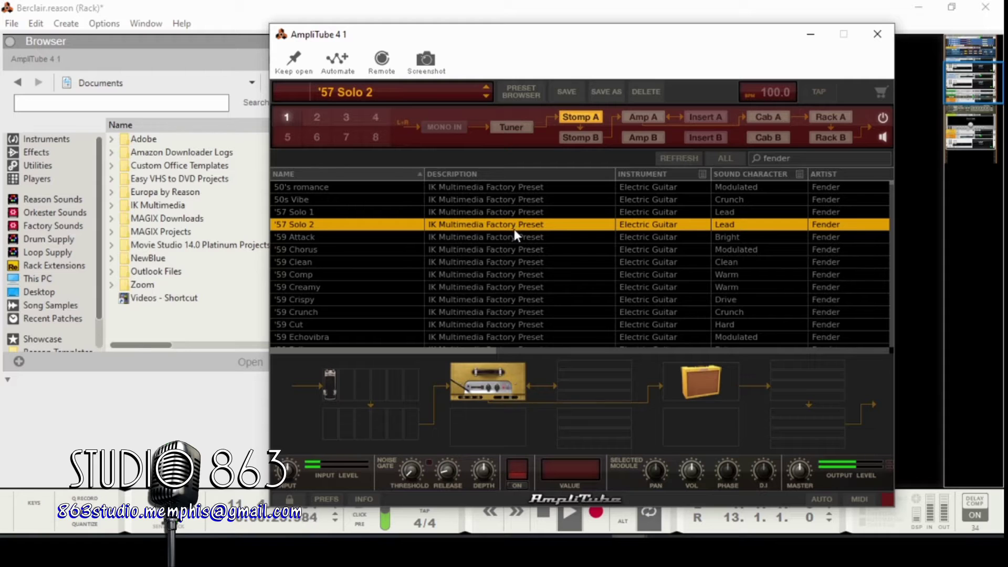
left_click(510, 236)
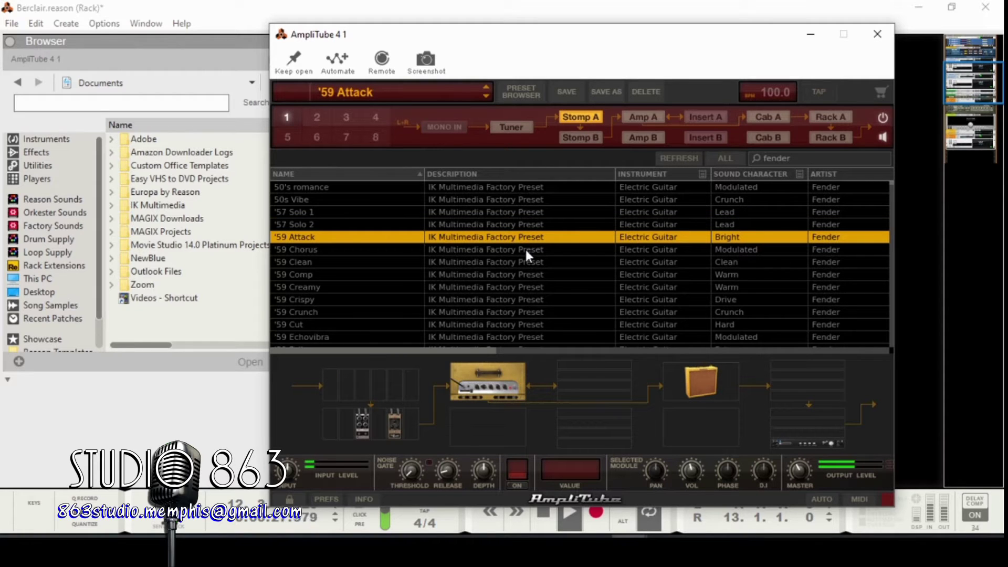
left_click(525, 250)
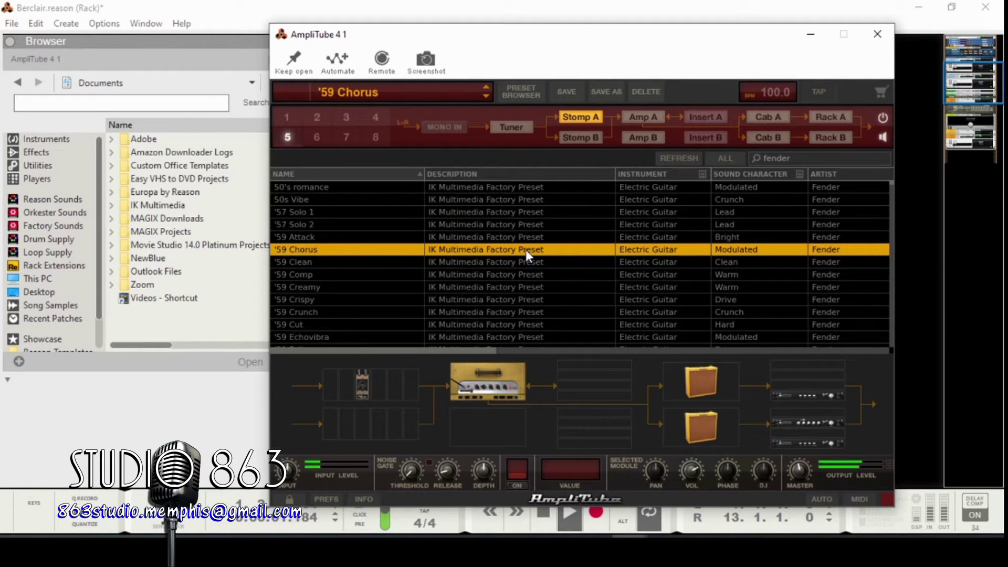
left_click(525, 264)
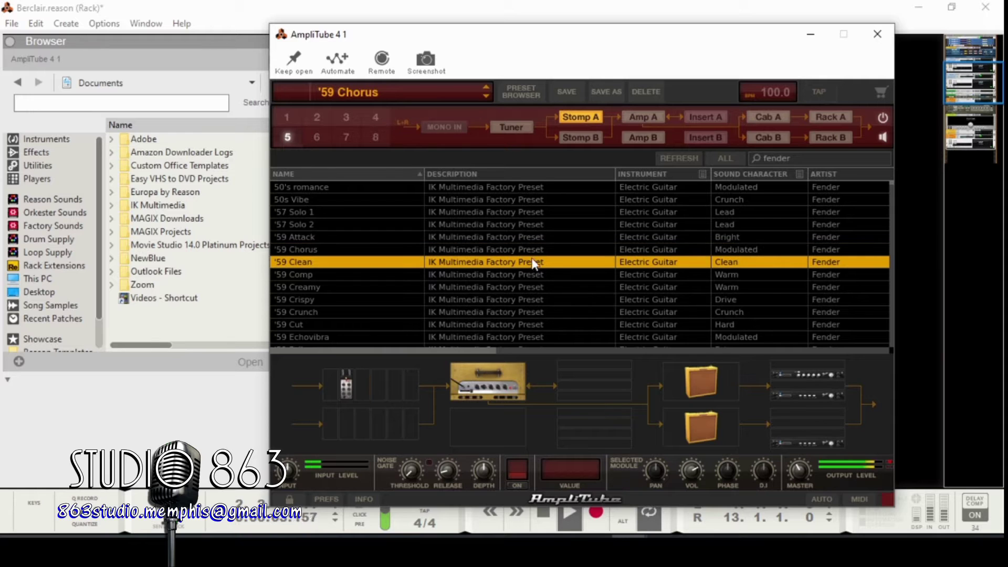
left_click(534, 251)
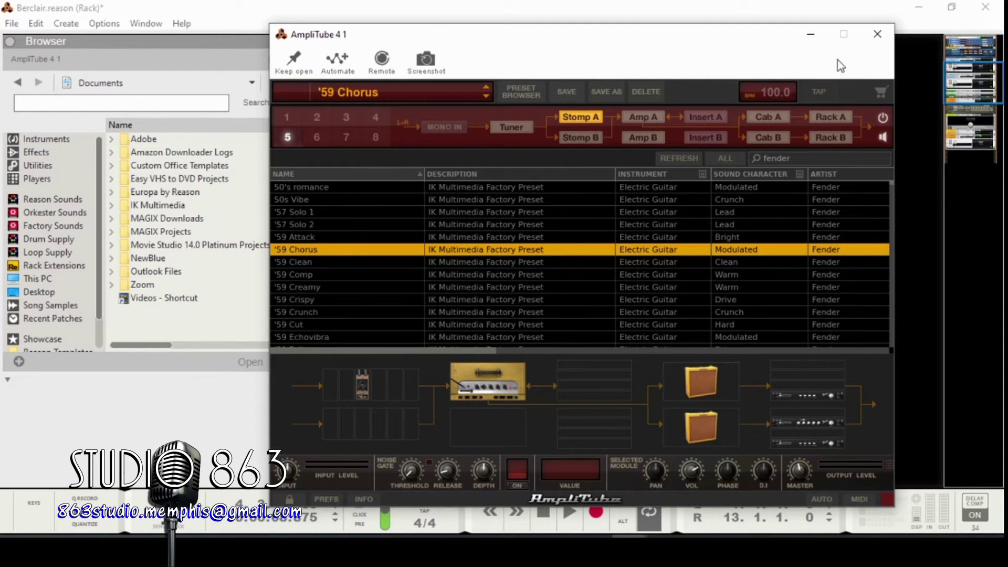
Step: Close the AmpliTube 4 window
left_click(811, 35)
Step: Open the AmpliTube 5 window and reposition it so the full Bassman 300 rig is visible
left_click(353, 112)
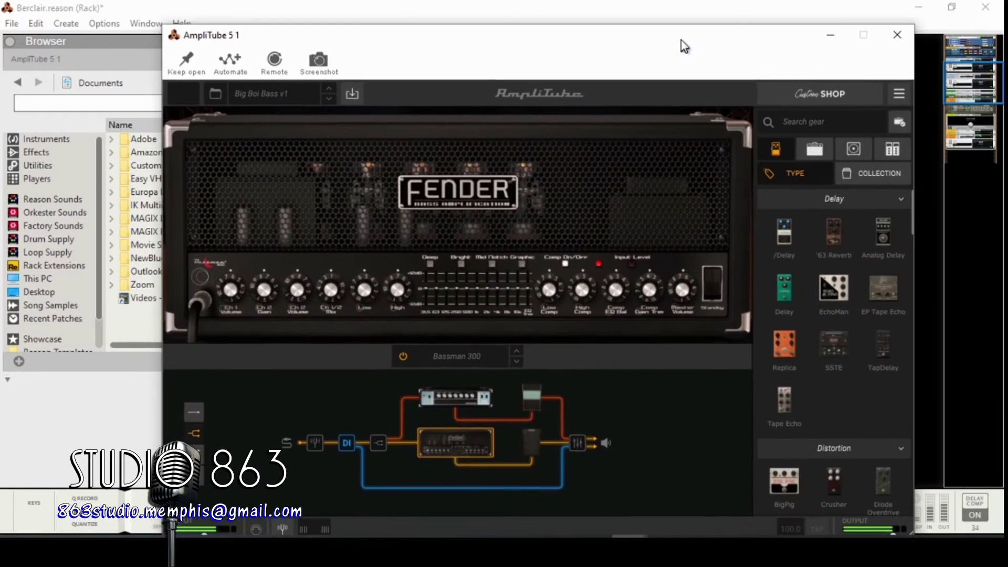
left_click_drag(681, 40, 657, 24)
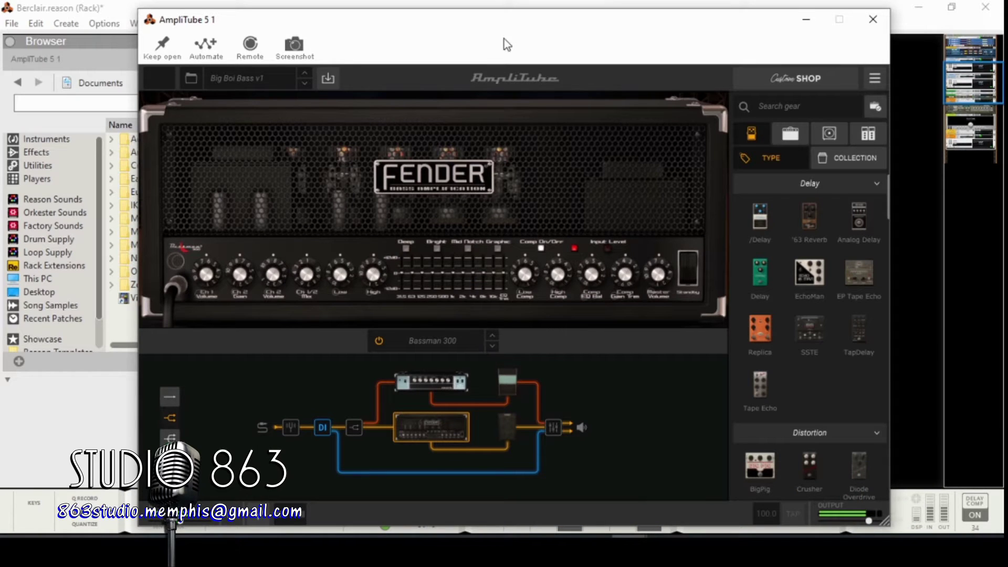
left_click_drag(504, 38, 563, 32)
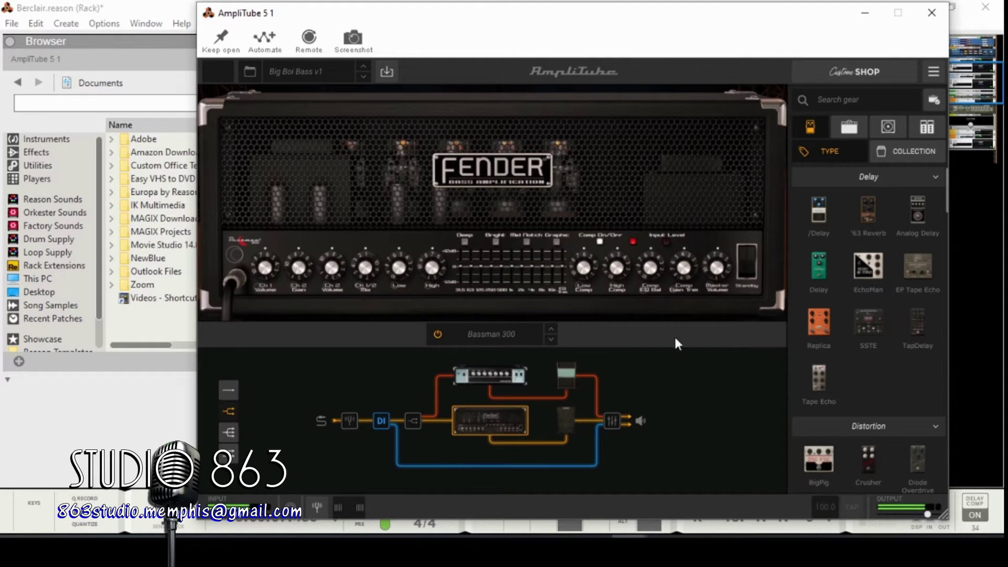
left_click(535, 336)
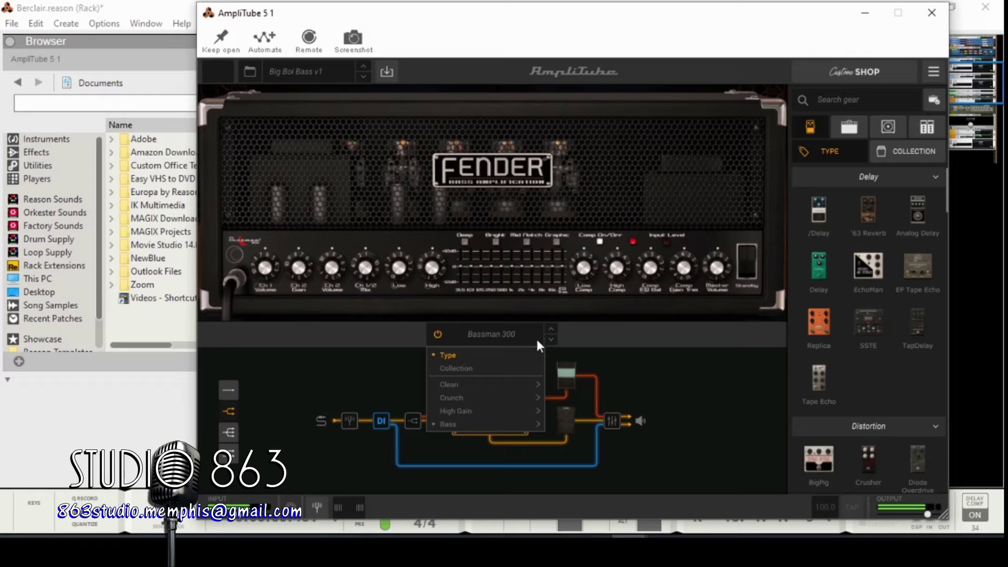
Step: Try the serial, two-way and three-way split chain layouts
mouse_move(521, 423)
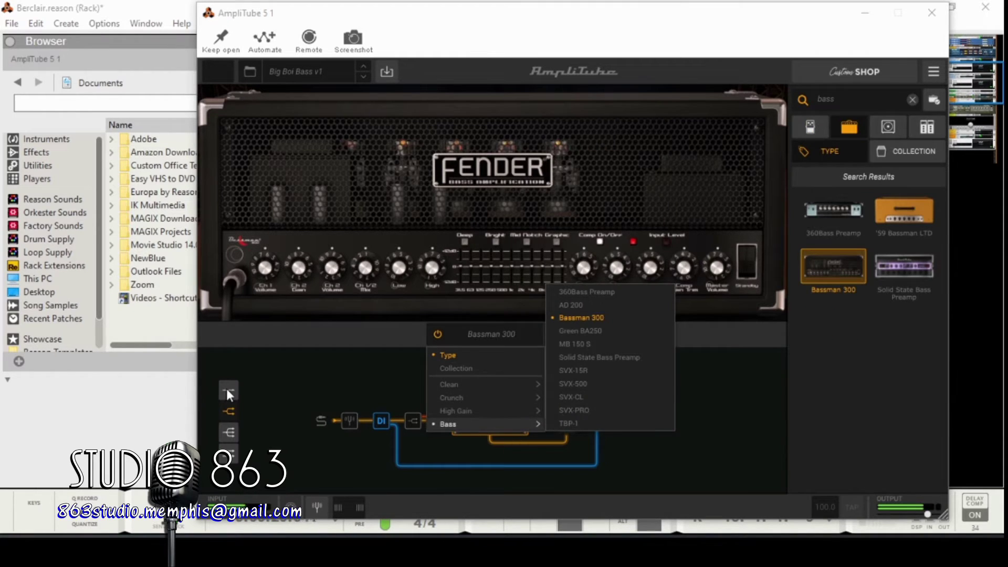
left_click(228, 391)
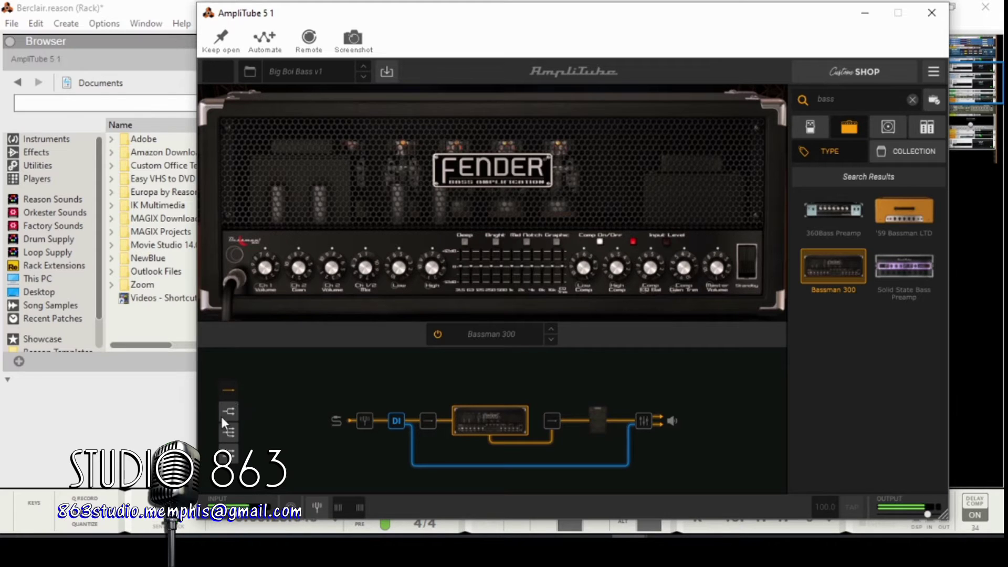
left_click(234, 410)
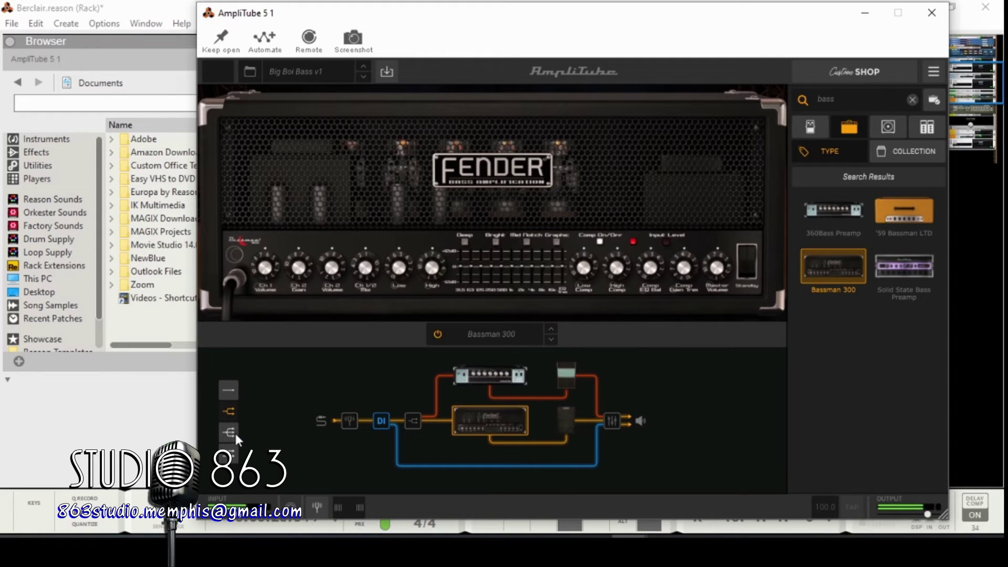
left_click(235, 434)
left_click(232, 456)
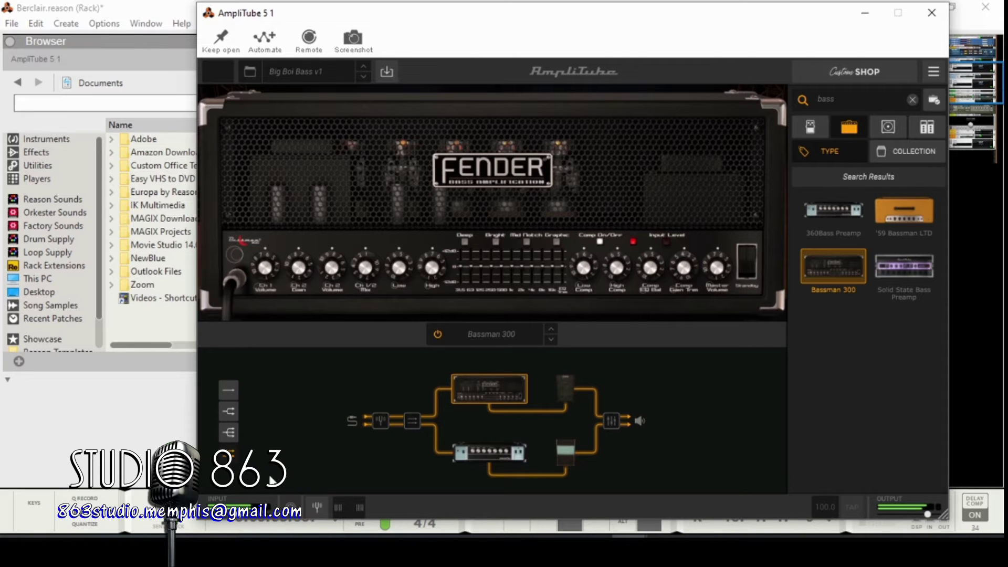
left_click(229, 431)
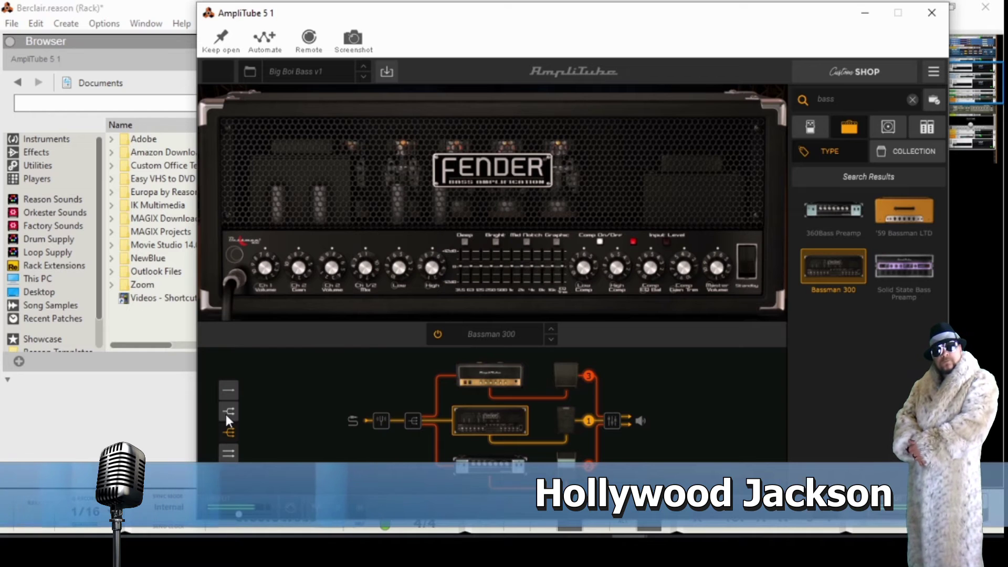
left_click(226, 413)
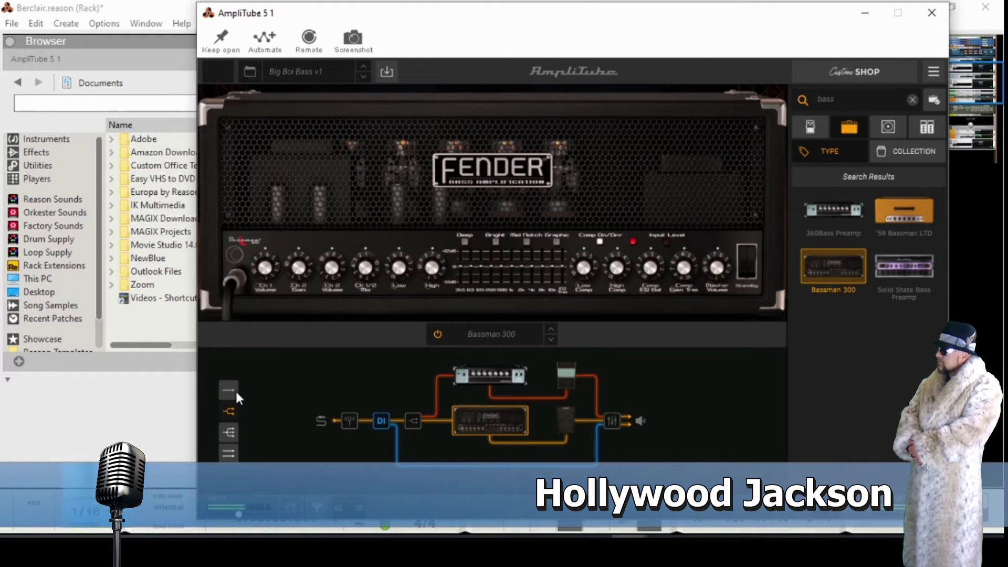
Step: Toggle the DI path off, on and off, then collapse to a single serial chain
left_click(381, 421)
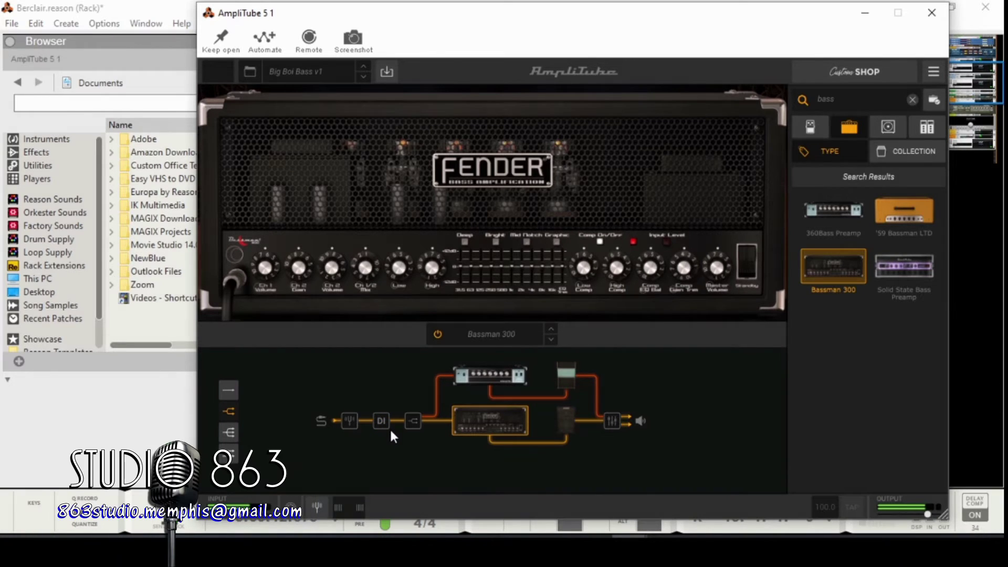
left_click(377, 419)
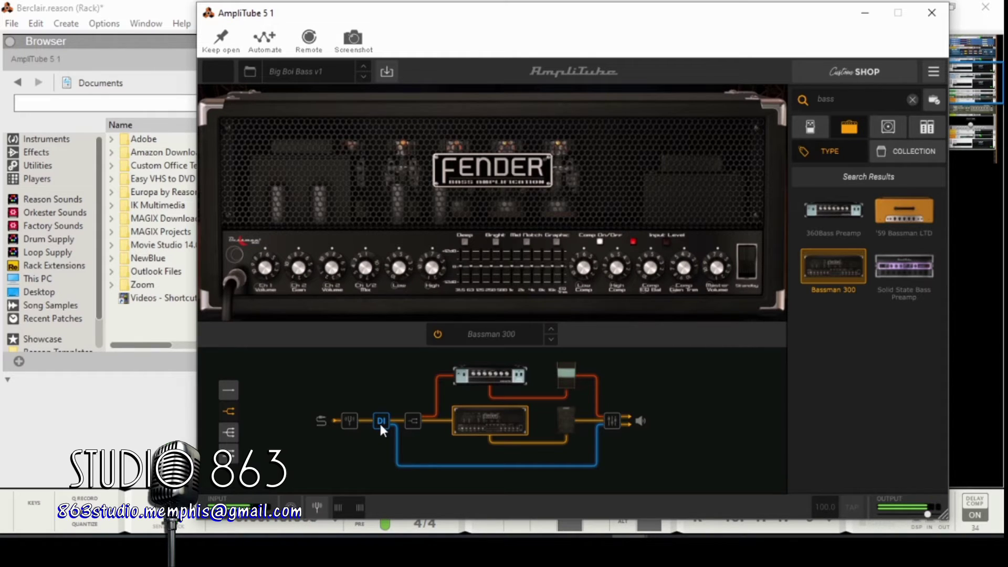
left_click(380, 427)
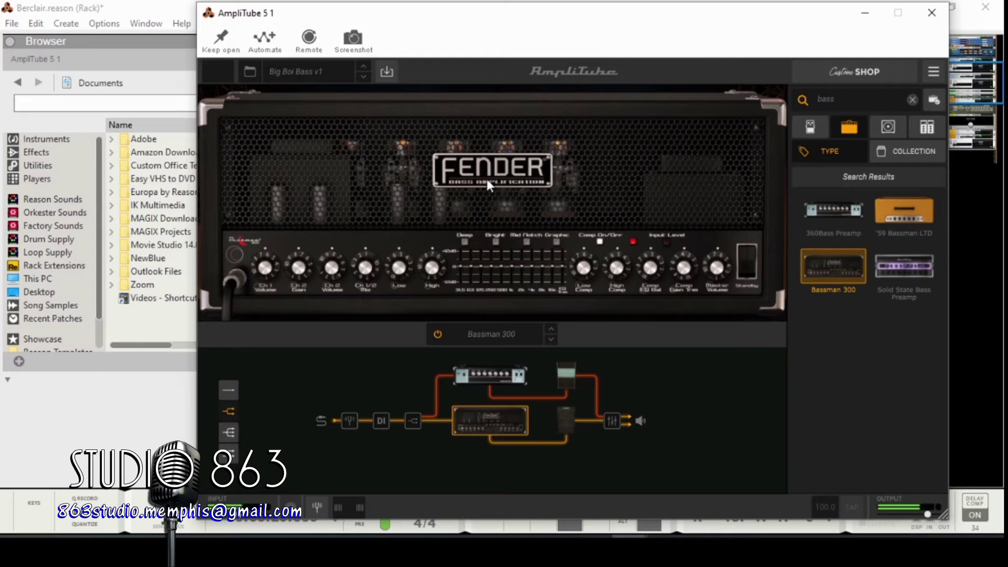
left_click(228, 390)
Step: Try the 360Bass Preamp and AD 200 bass amp models
left_click(522, 333)
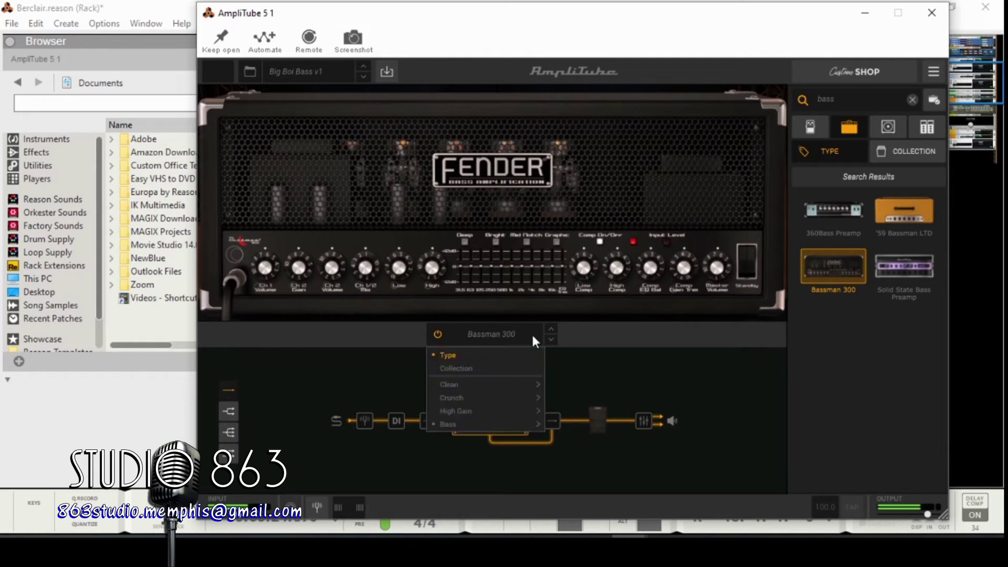
mouse_move(528, 425)
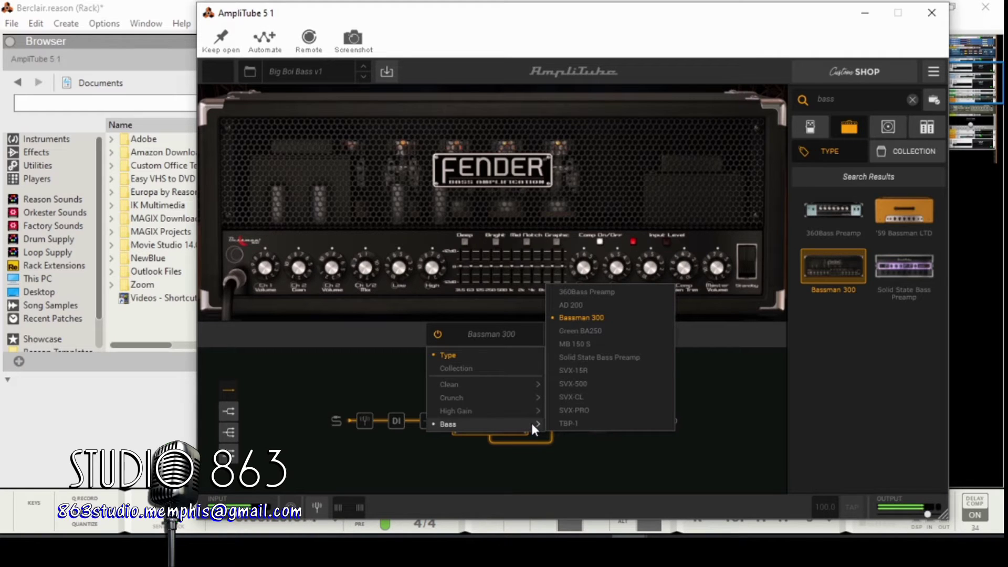
left_click(633, 292)
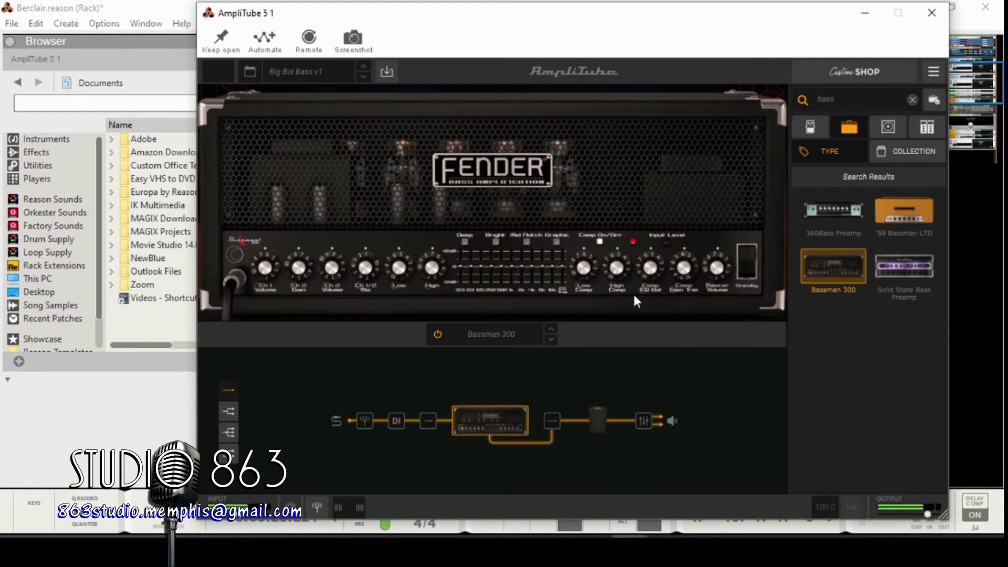
left_click(525, 333)
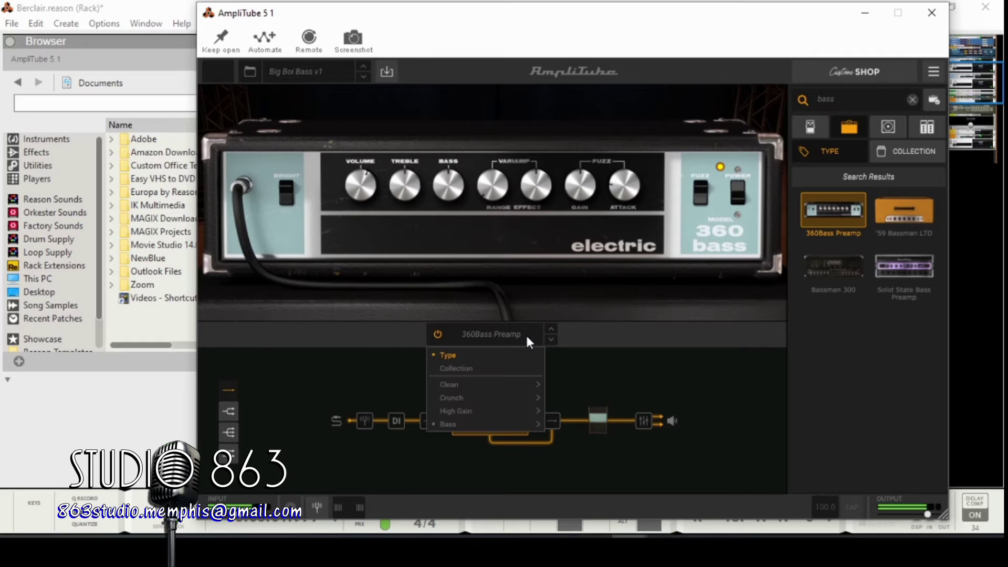
mouse_move(509, 425)
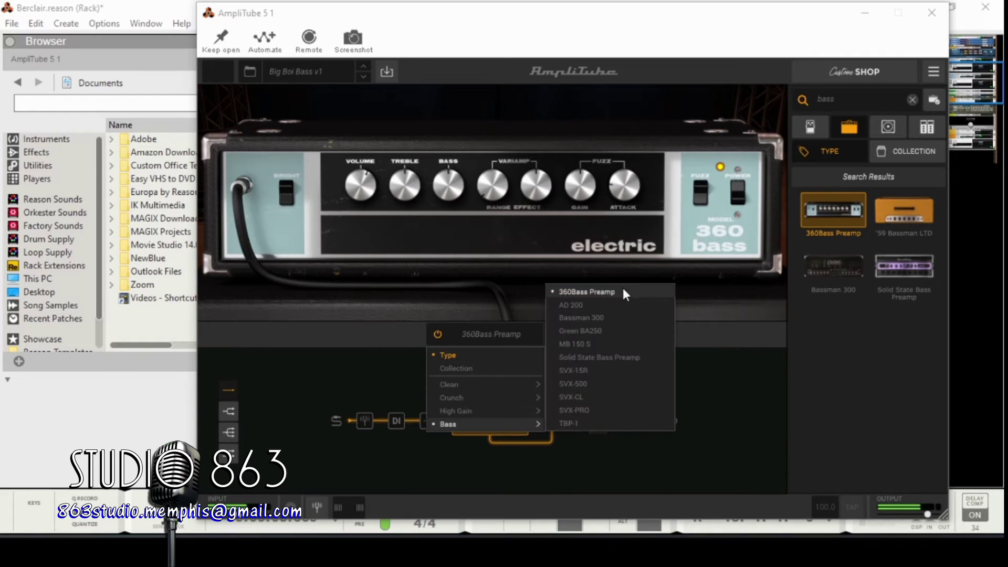
left_click(616, 304)
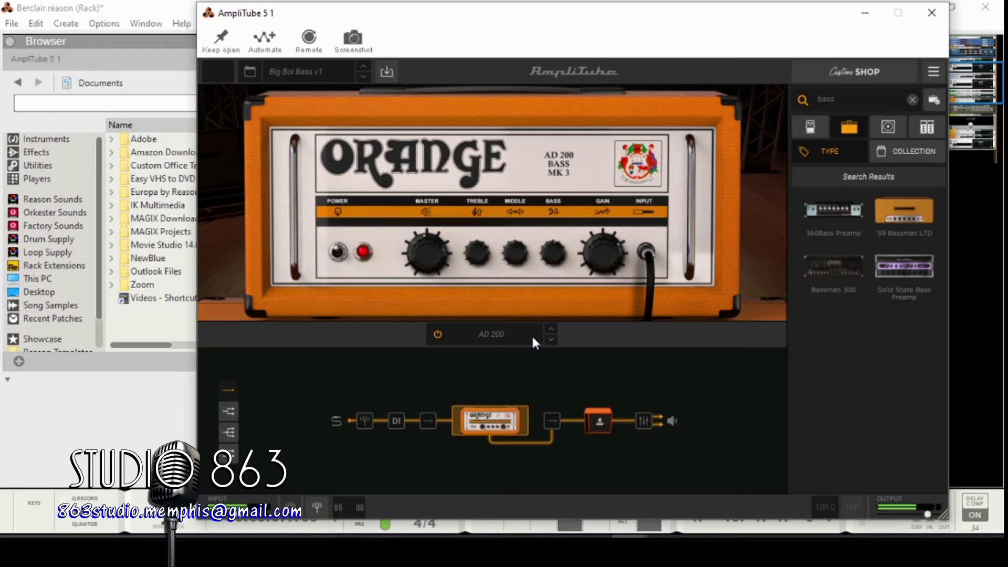
Step: Return to Bassman 300, step through Solid State Bass Preamp and MB 150 S, then show the 1x18 Horn Bass cab
left_click(531, 333)
mouse_move(499, 425)
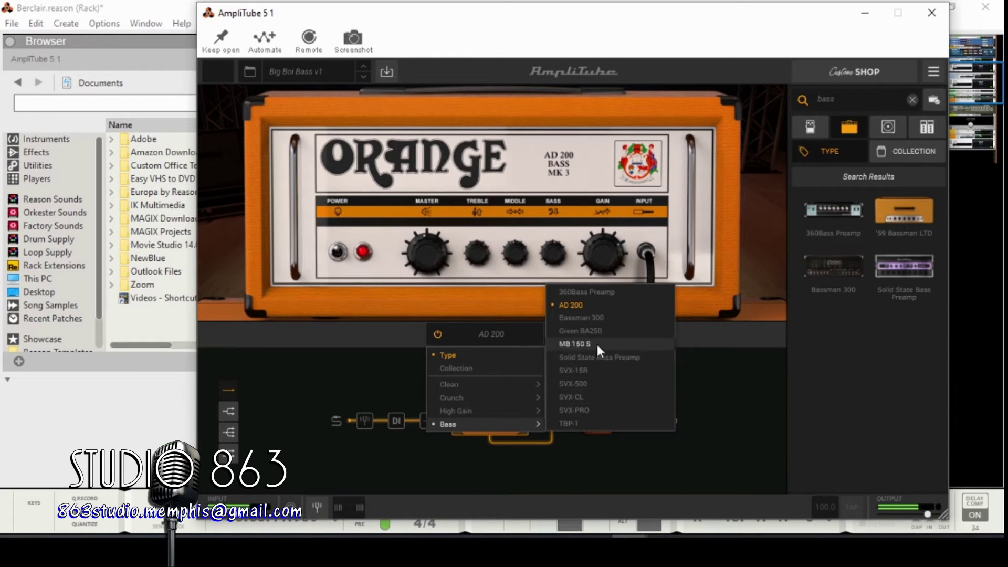
left_click(617, 319)
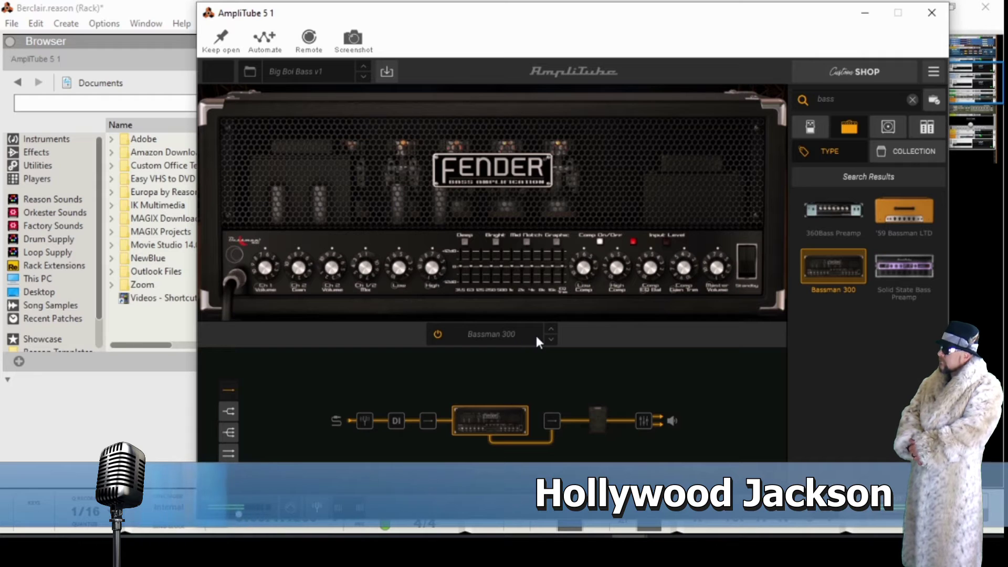
left_click(536, 337)
mouse_move(518, 422)
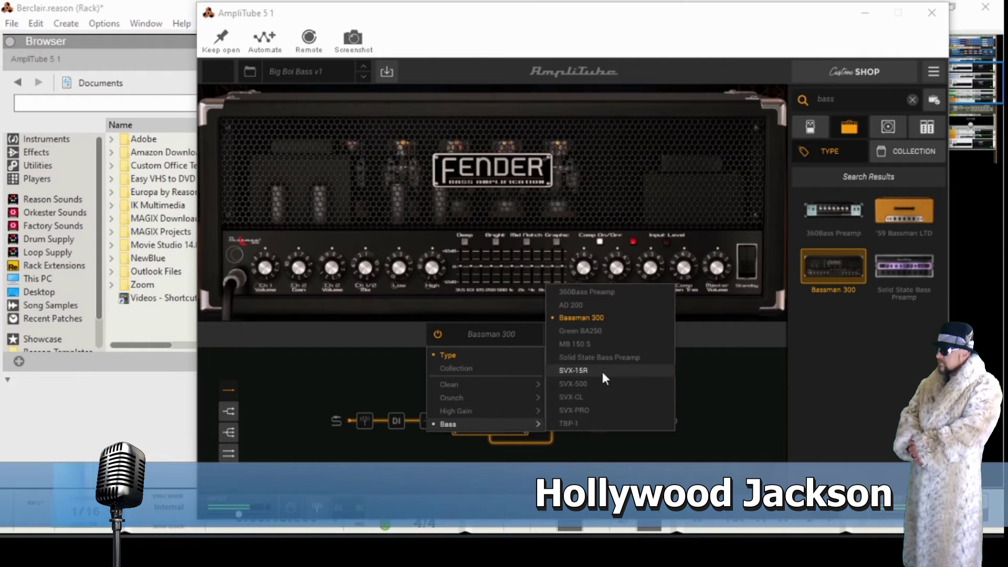
left_click(615, 340)
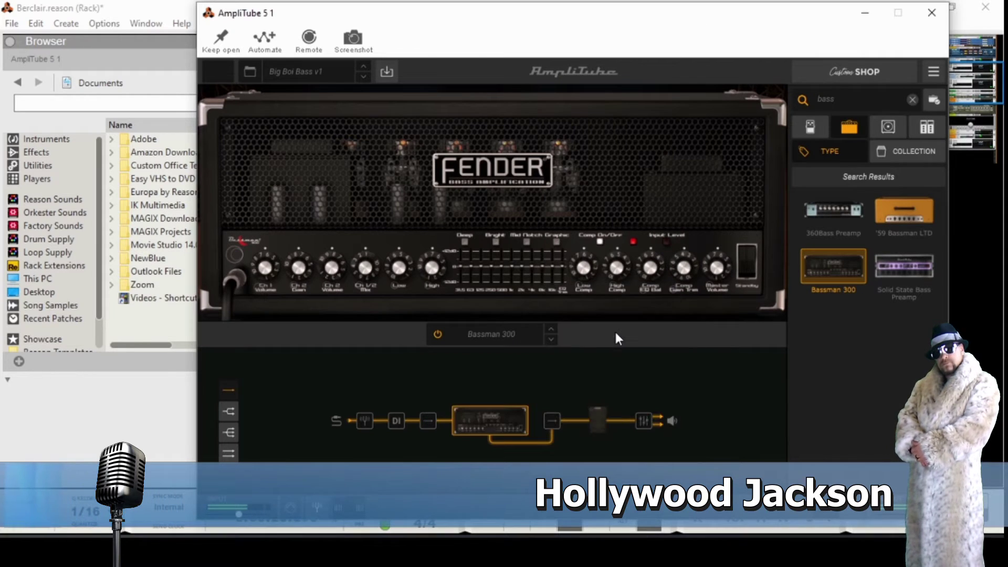
left_click(551, 330)
left_click(551, 330)
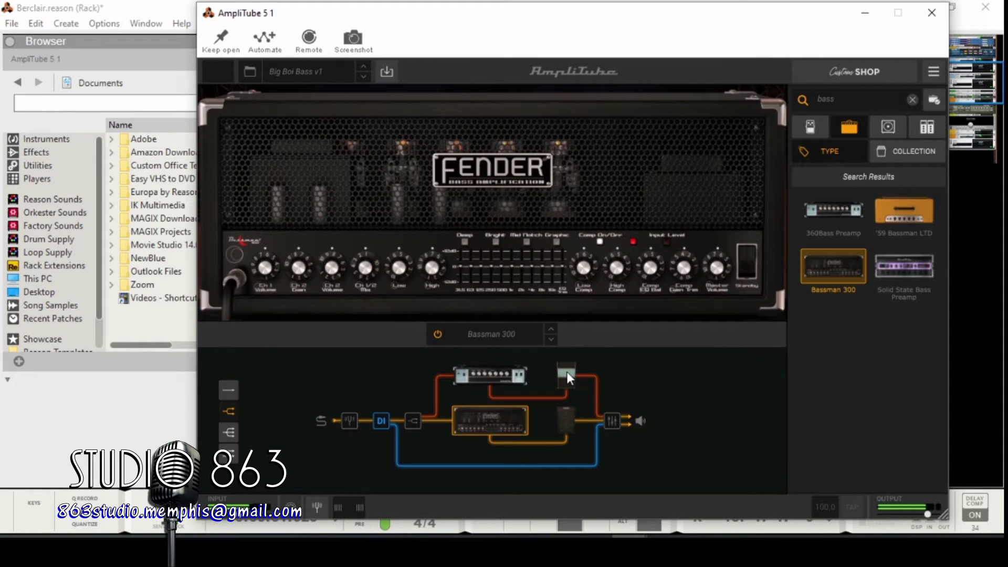
left_click(566, 371)
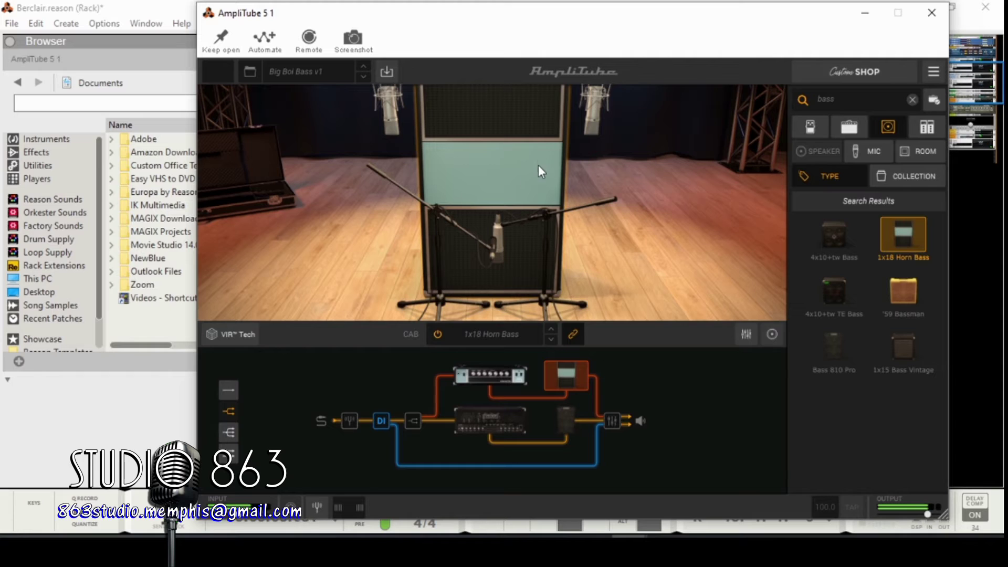
Step: Show the 1x18 Horn Bass cabinet's Condenser 87 room mic settings
left_click(403, 110)
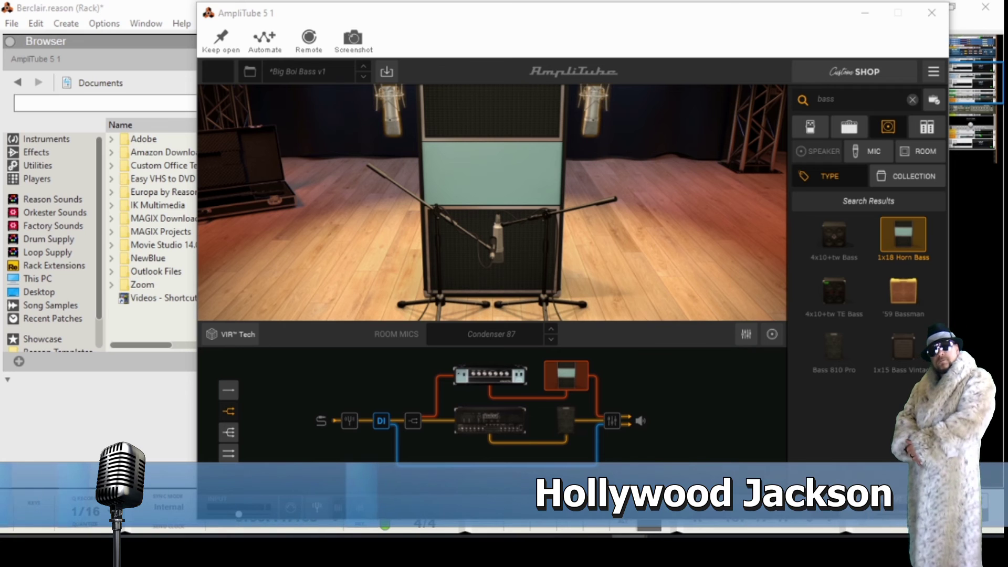
Step: Close the AmpliTube 5 window with Alt+F4, returning to Reason's rack with AmpliTube 5 and 4
key("alt+F4")
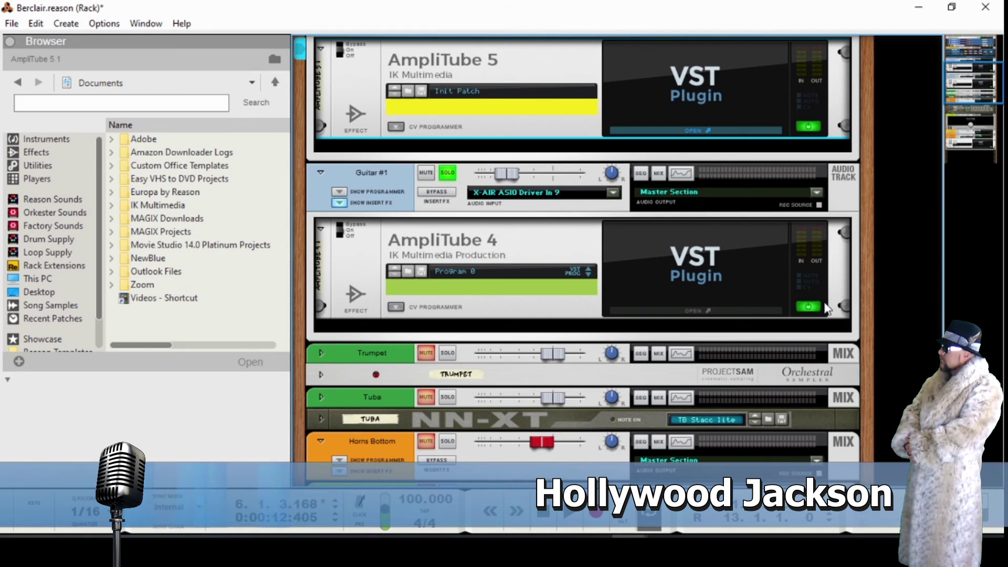